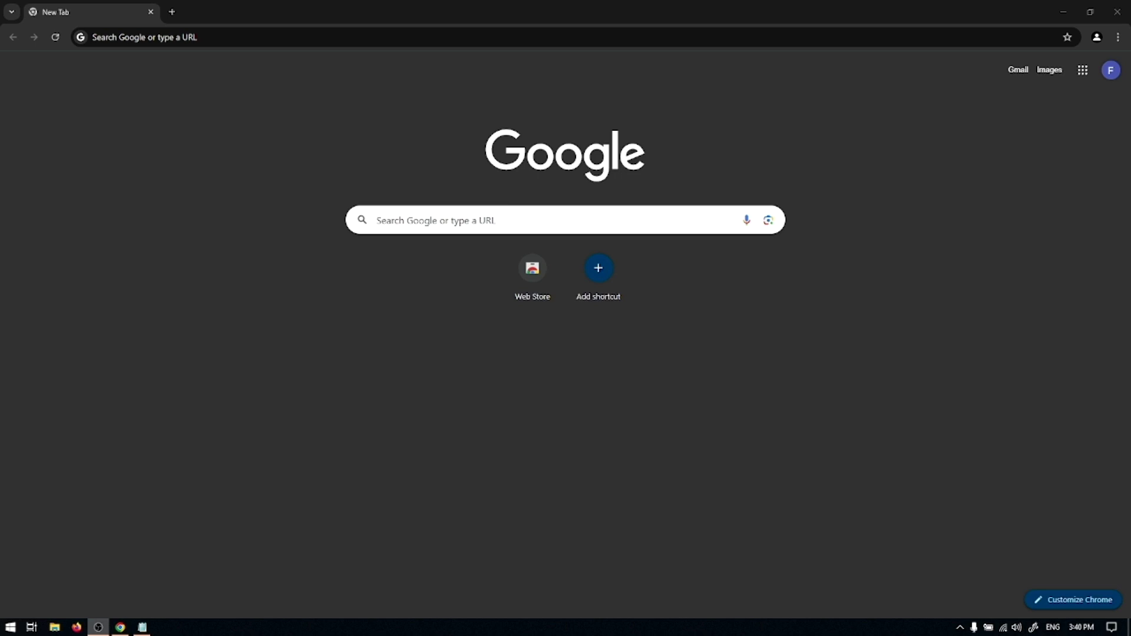
Step: Search Google for 'aws marketplace' and open the 'AWS Marketplace: Homepage' result
click(685, 227)
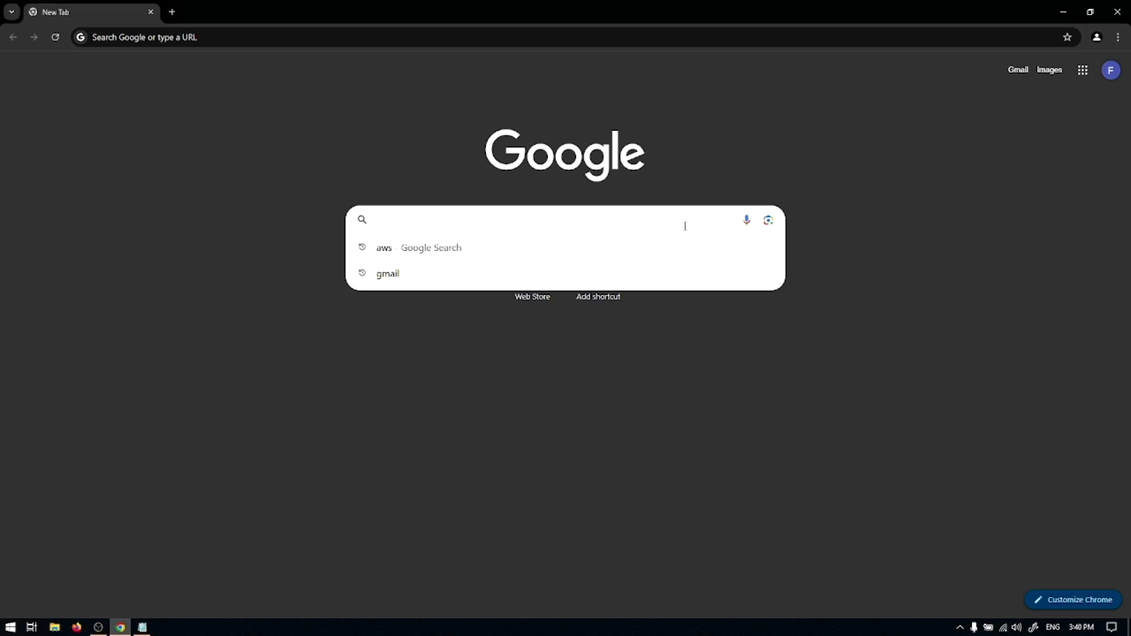
text(aws mark)
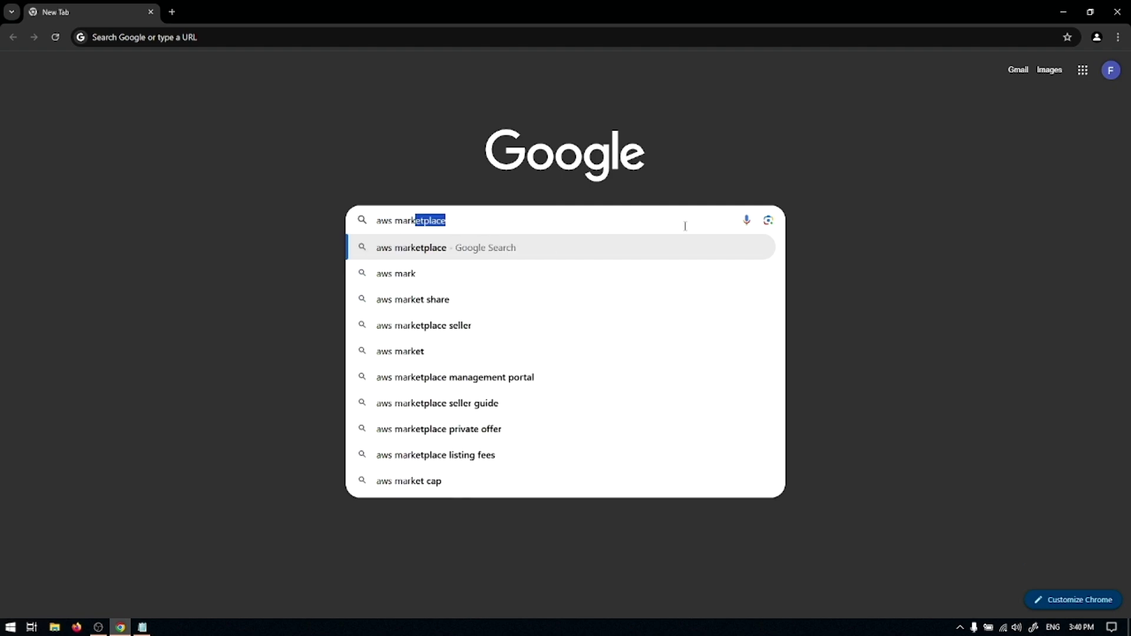
key(Return)
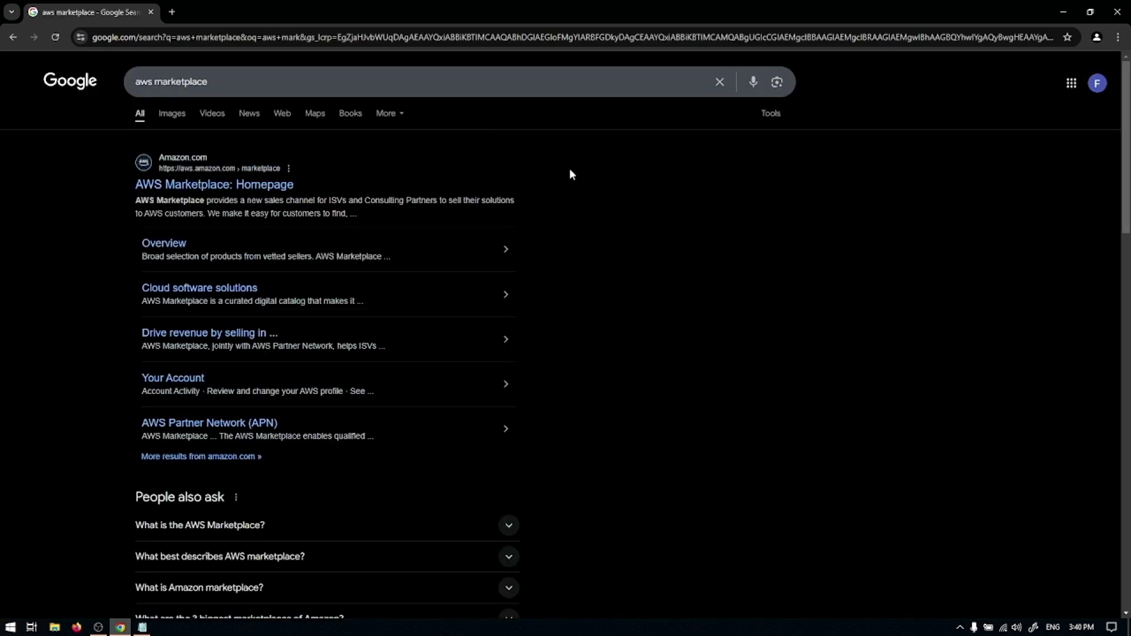
click(287, 185)
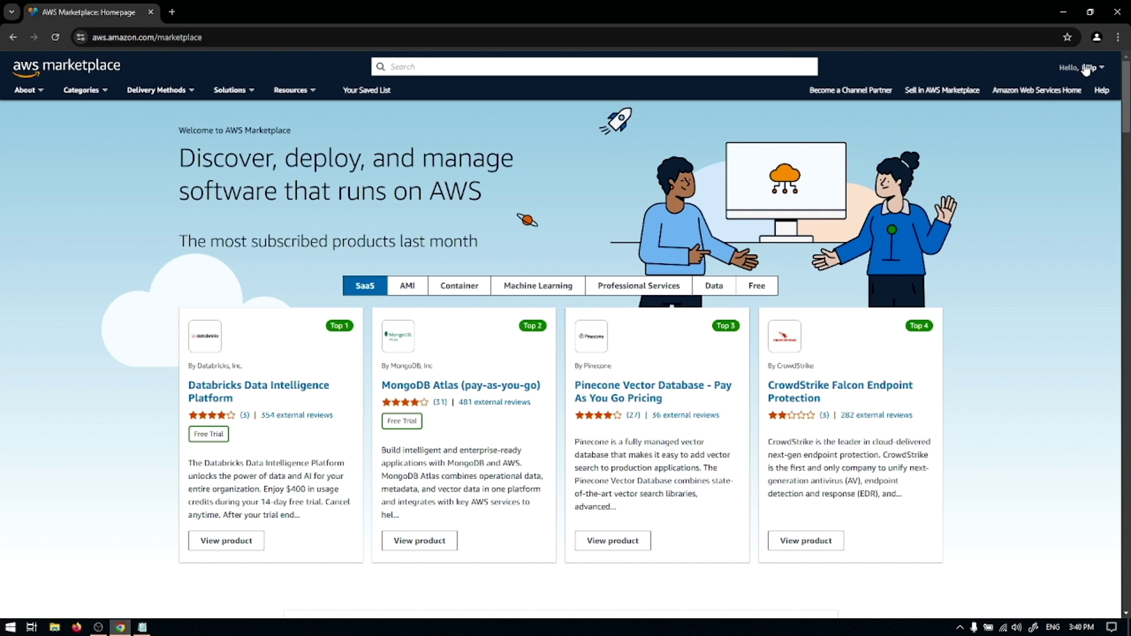
Step: Search the Marketplace catalog for 'ant media' to reach the Ant Media Server Enterprise listing
click(626, 66)
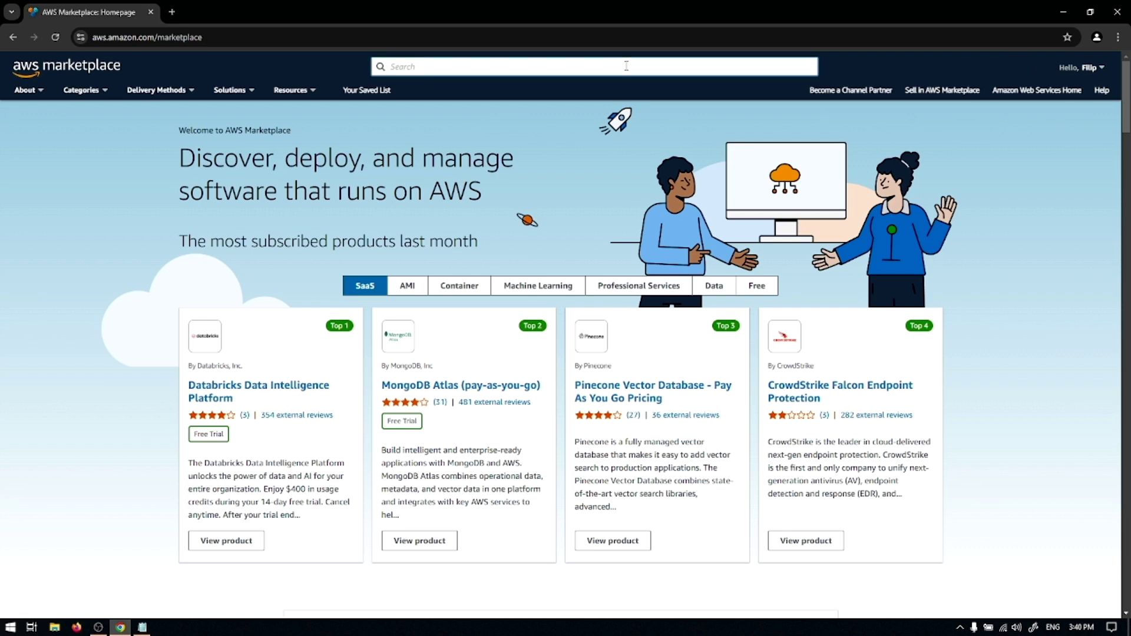
text(ant media)
key(Return)
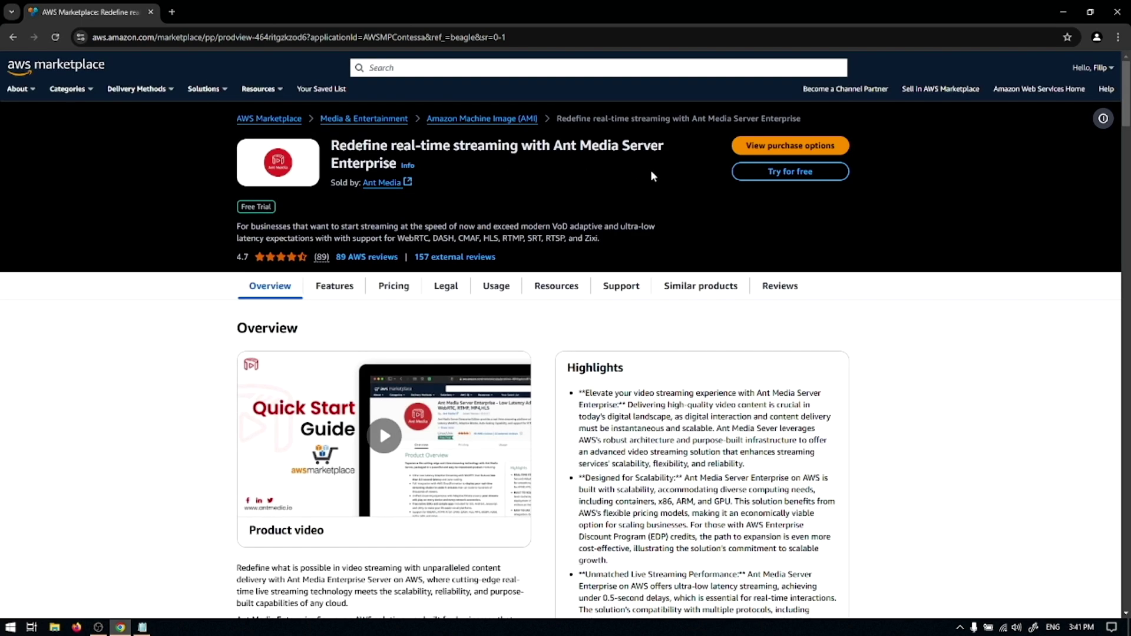
Step: Start the Ant Media Server Enterprise free trial and accept its software terms
click(789, 174)
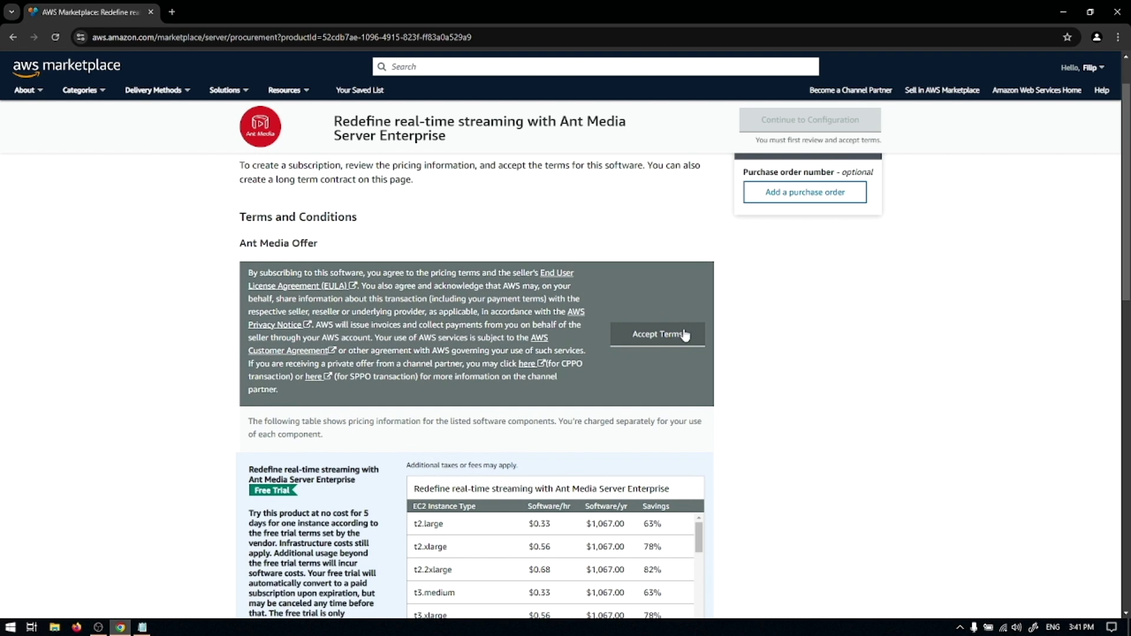
click(667, 338)
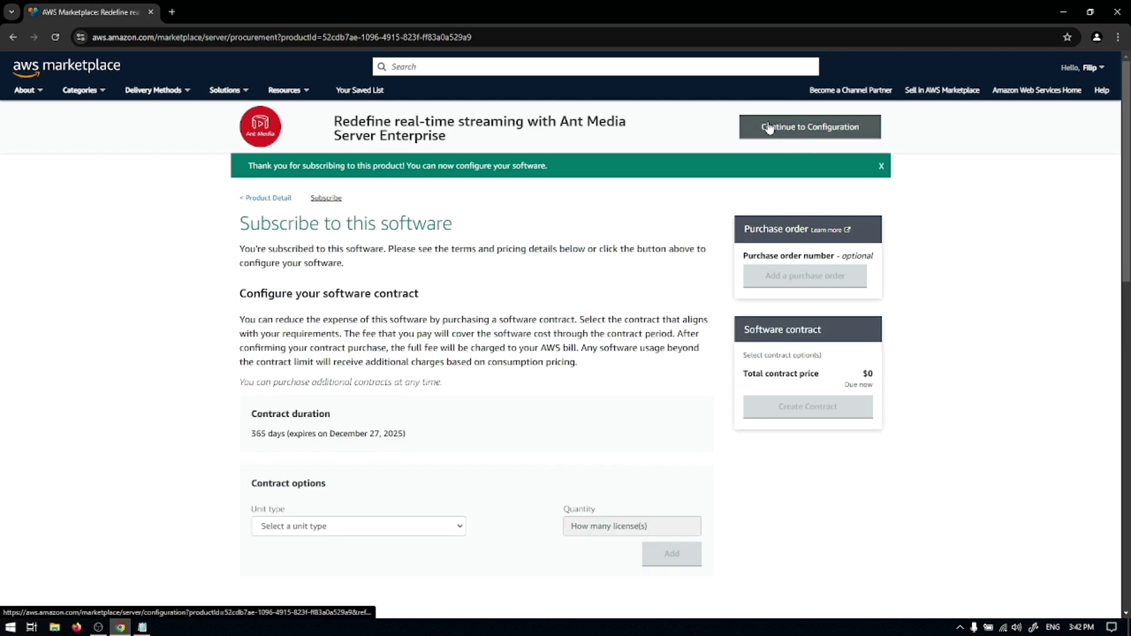
Step: Continue to configuration and choose Europe (Frankfurt) as the launch region
click(801, 126)
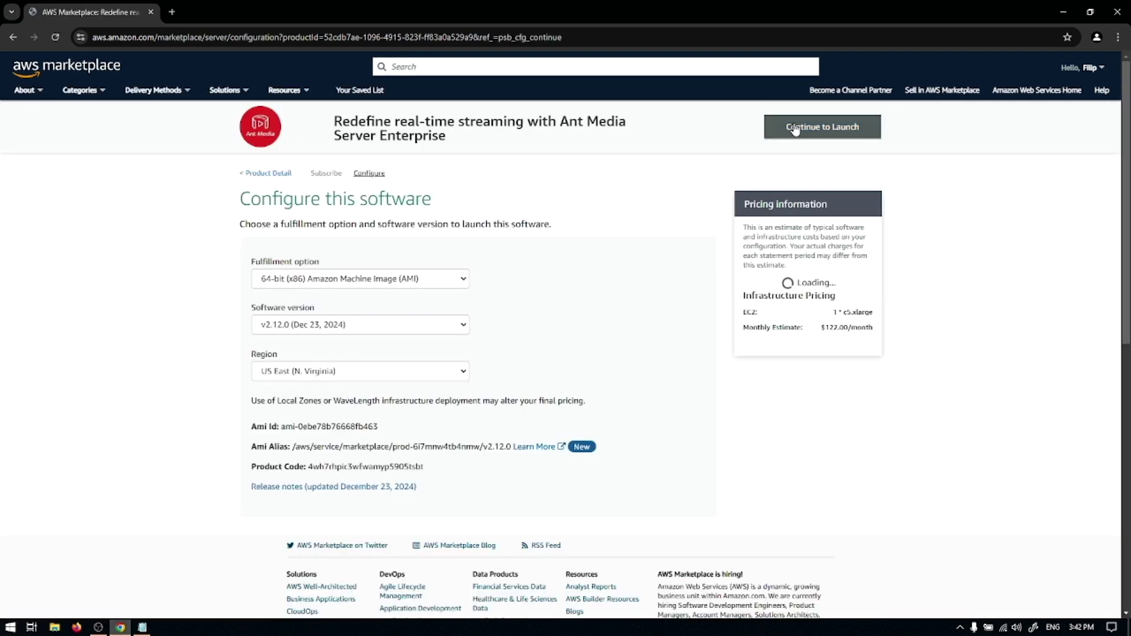
click(464, 372)
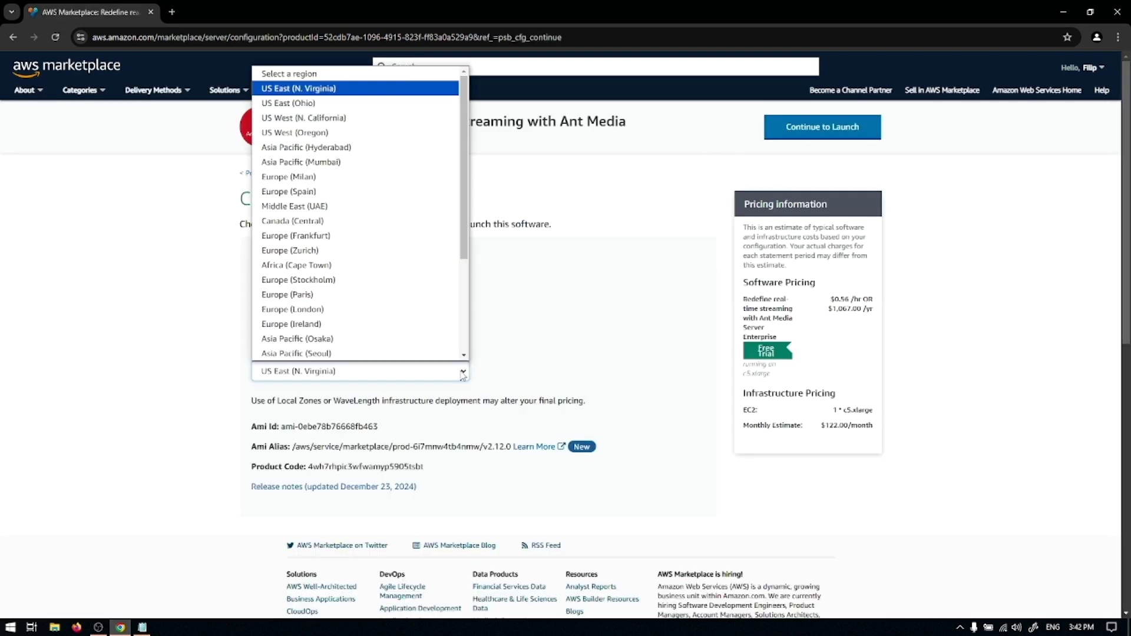
click(380, 236)
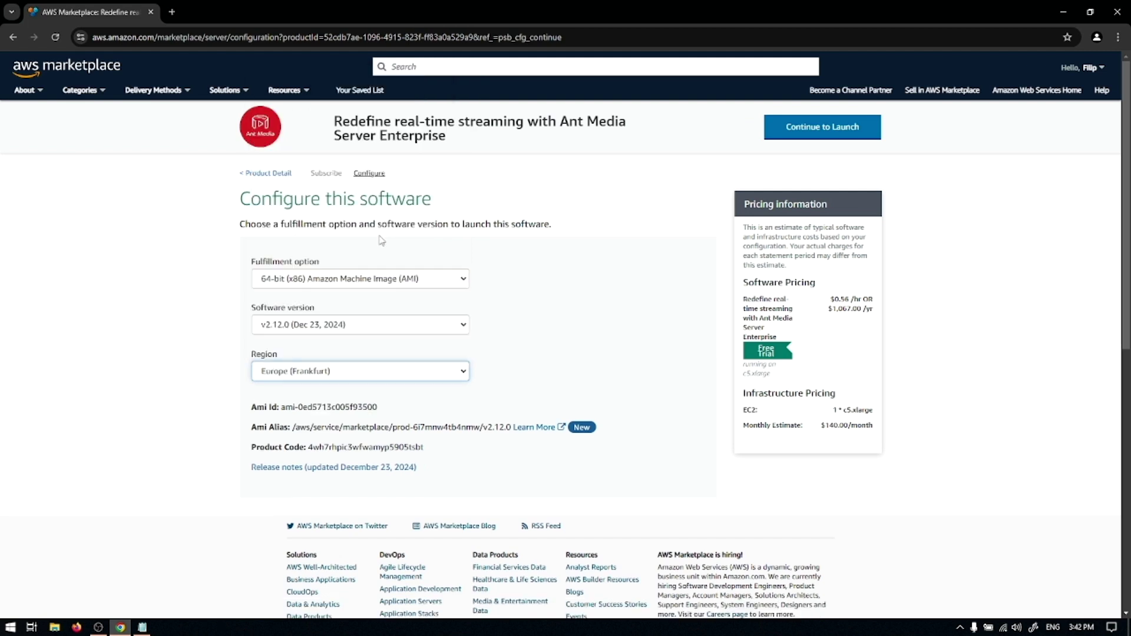
Step: Go to the launch settings and start a new security group based on seller settings
click(813, 126)
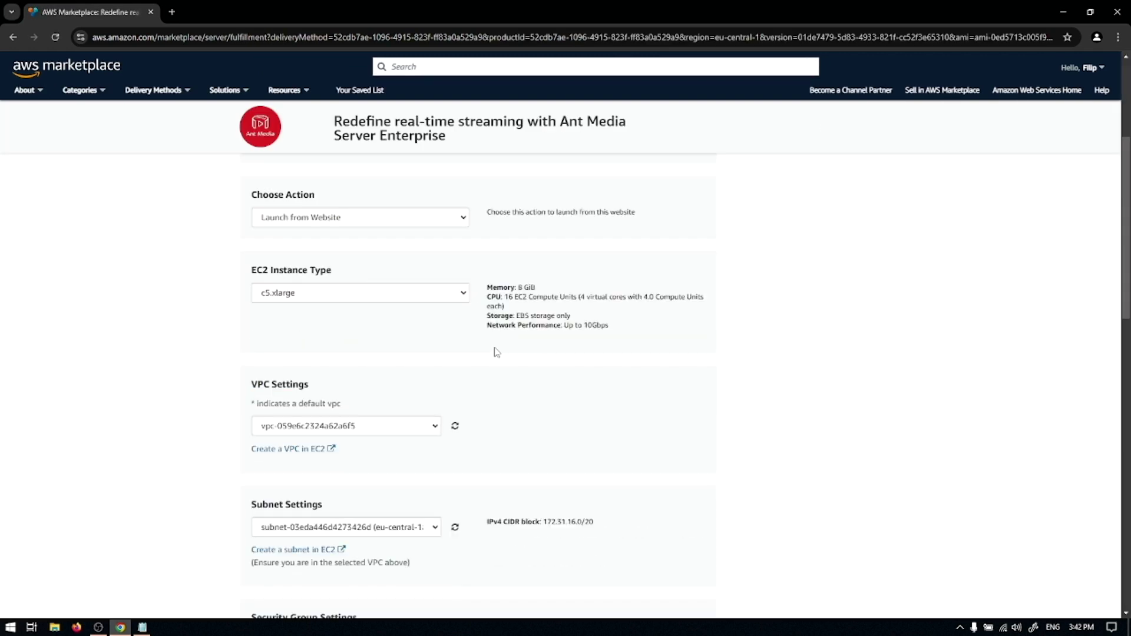
scroll(484, 352, down, 1)
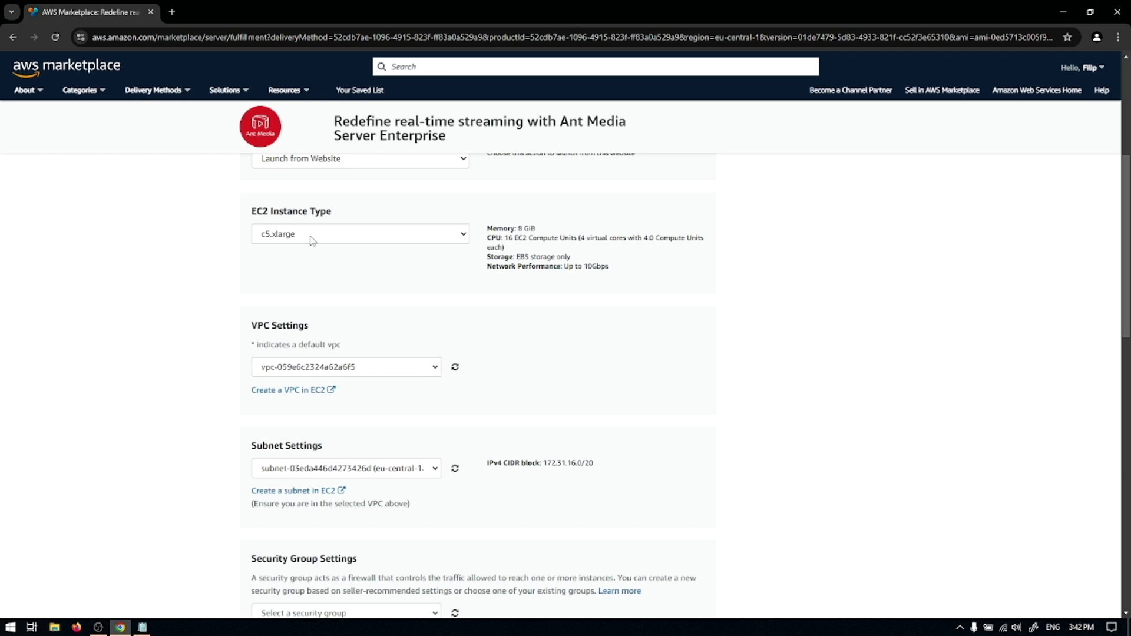
scroll(359, 262, down, 1)
scroll(355, 253, down, 2)
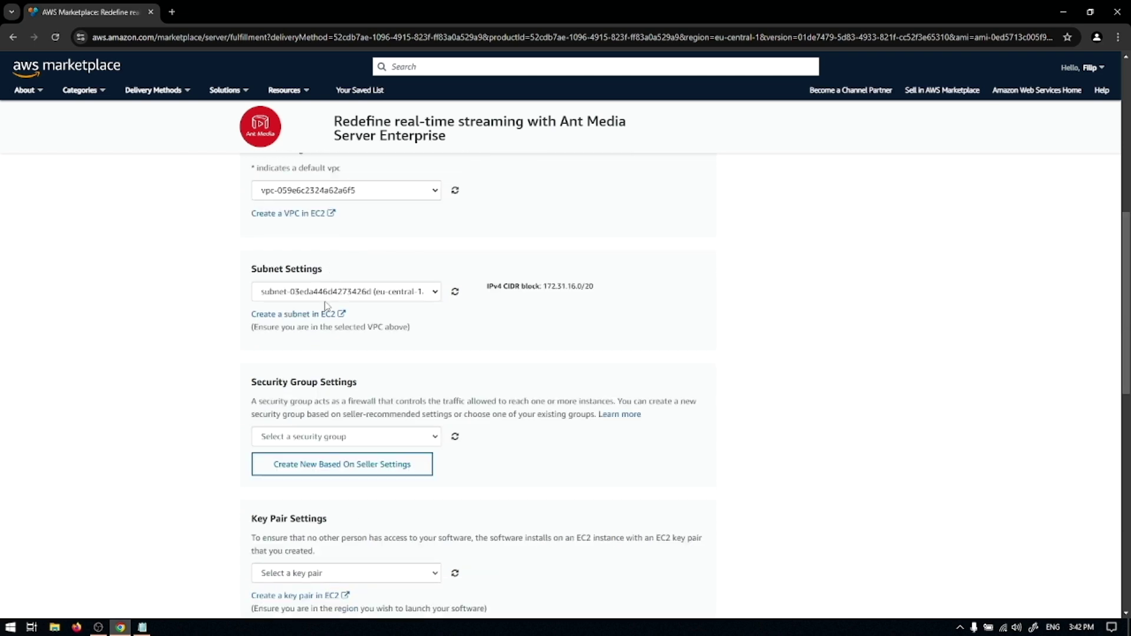
scroll(327, 310, down, 1)
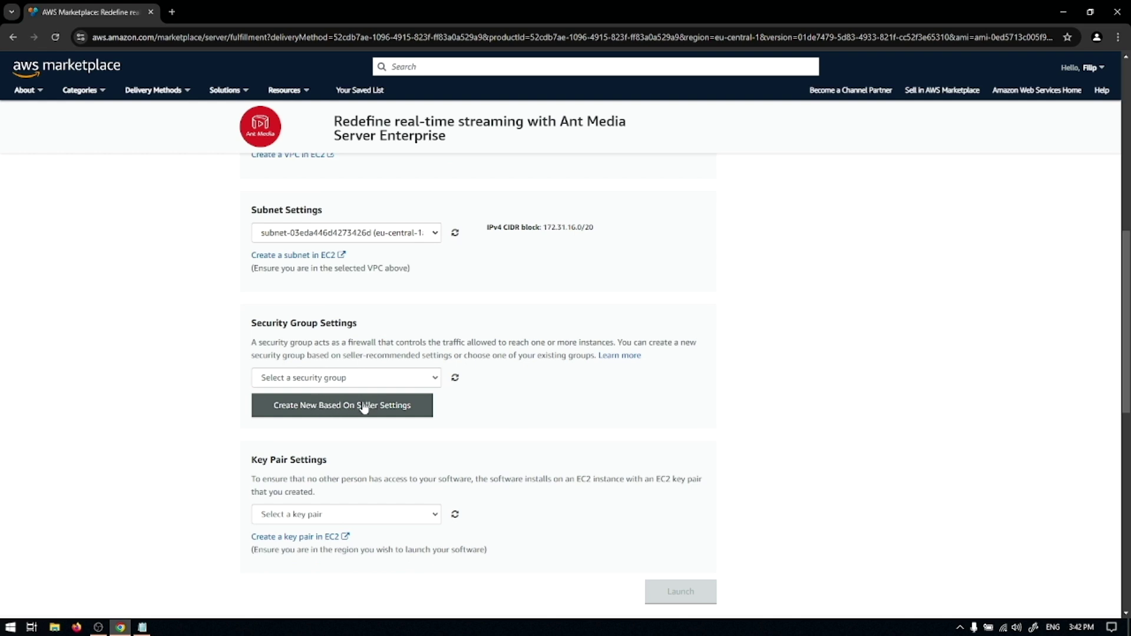
click(363, 408)
scroll(345, 380, down, 2)
Step: Save a new security group named 'Ant Media SG' with description 'For testing'
click(334, 350)
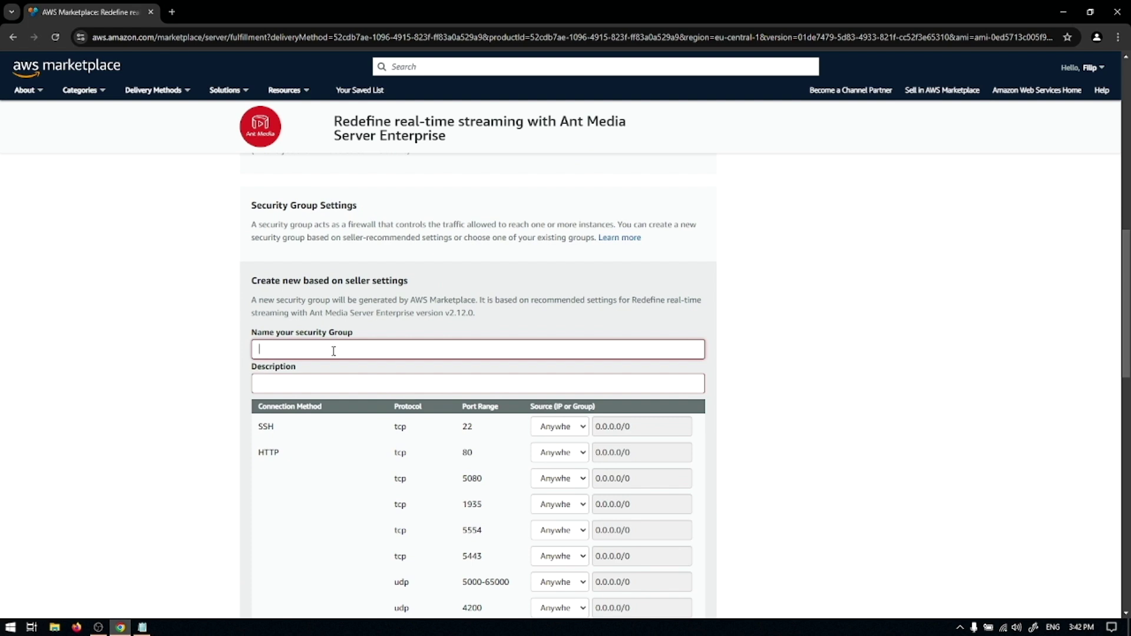
text(Ant Media SG)
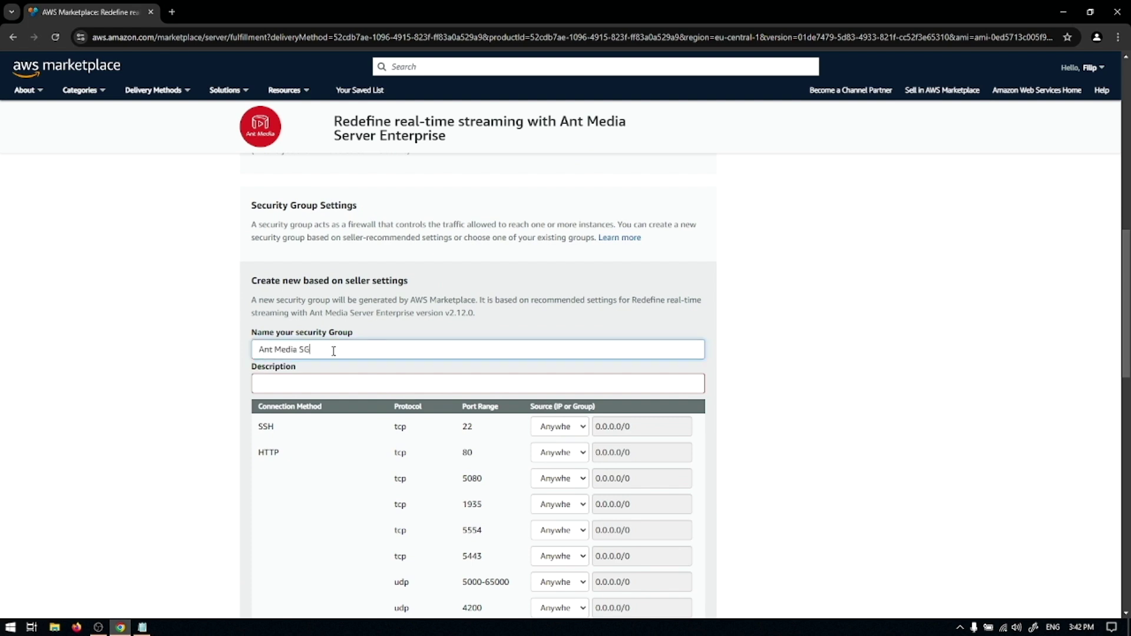
key(Tab)
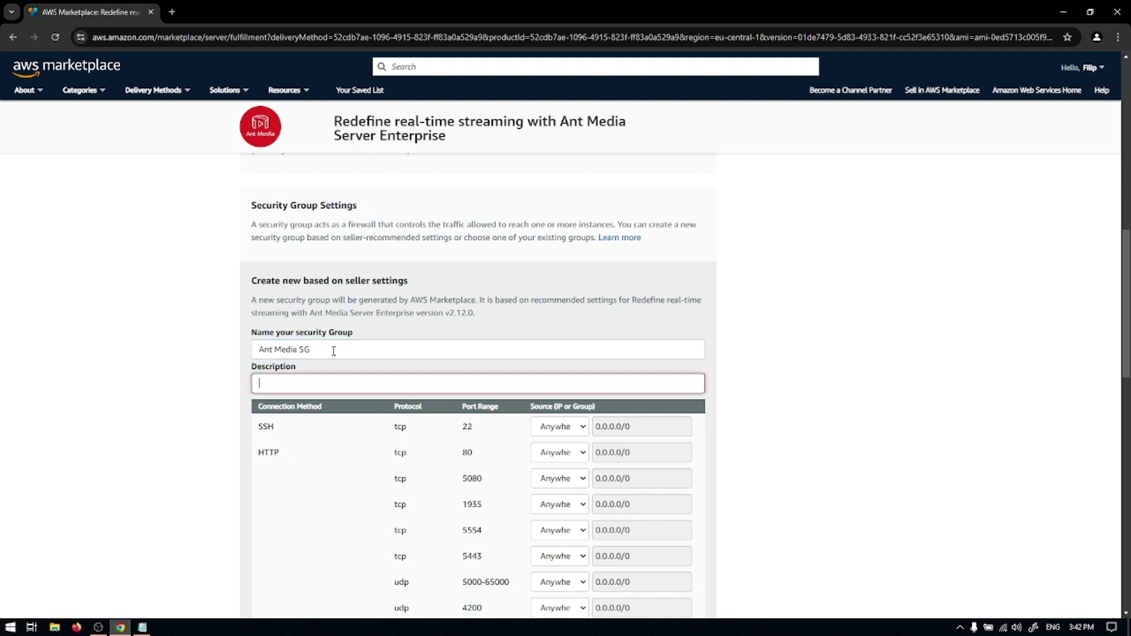
text(For testing)
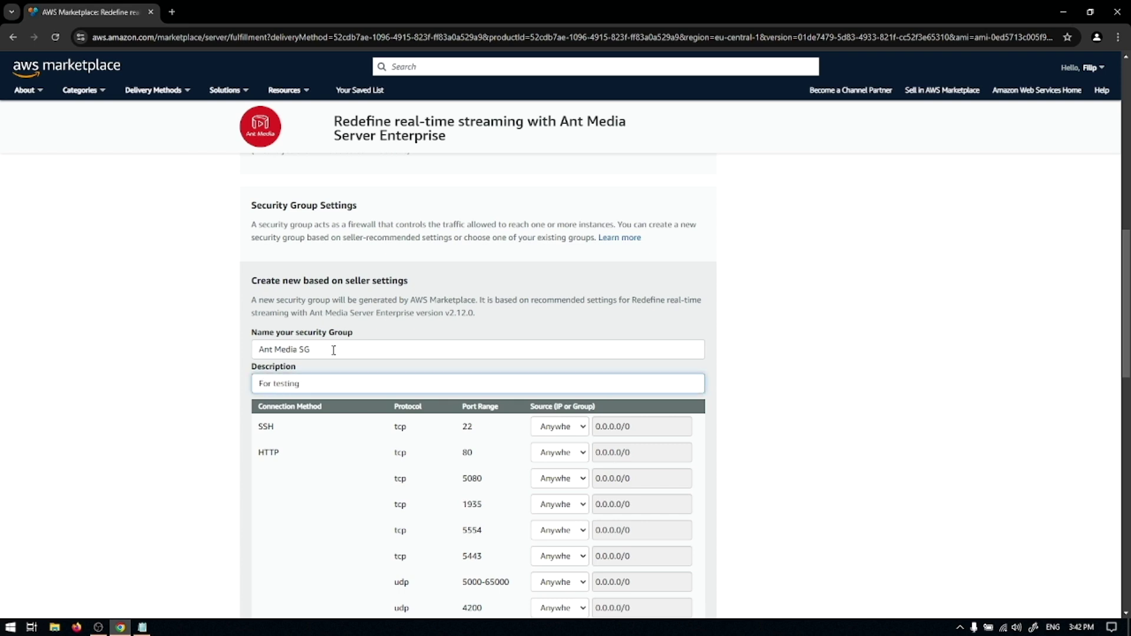
scroll(334, 352, down, 2)
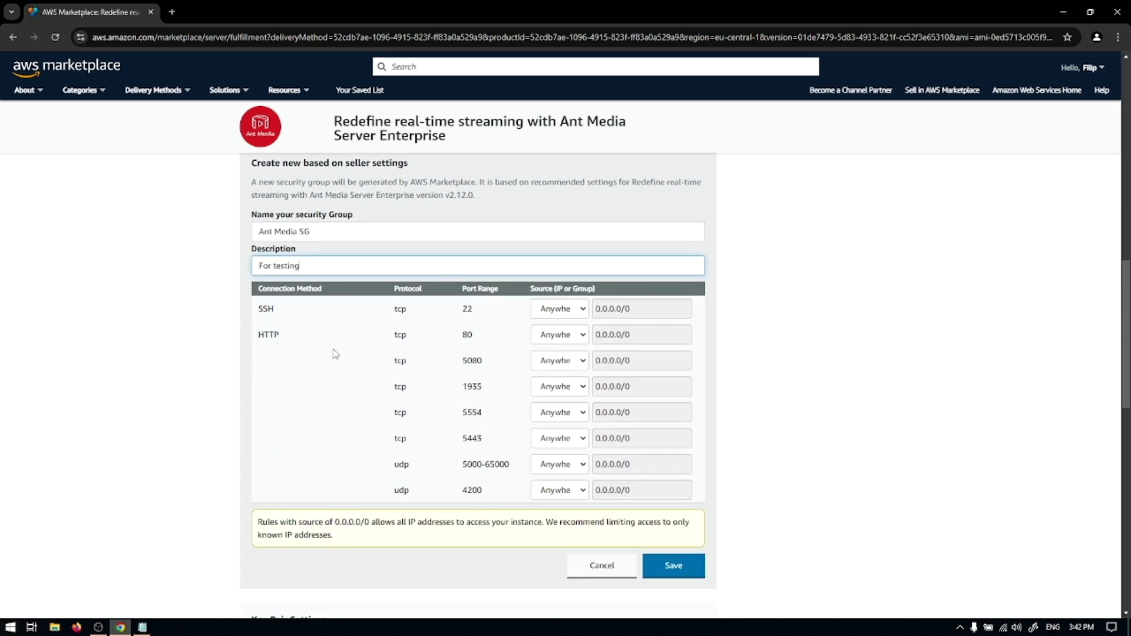
scroll(349, 356, down, 1)
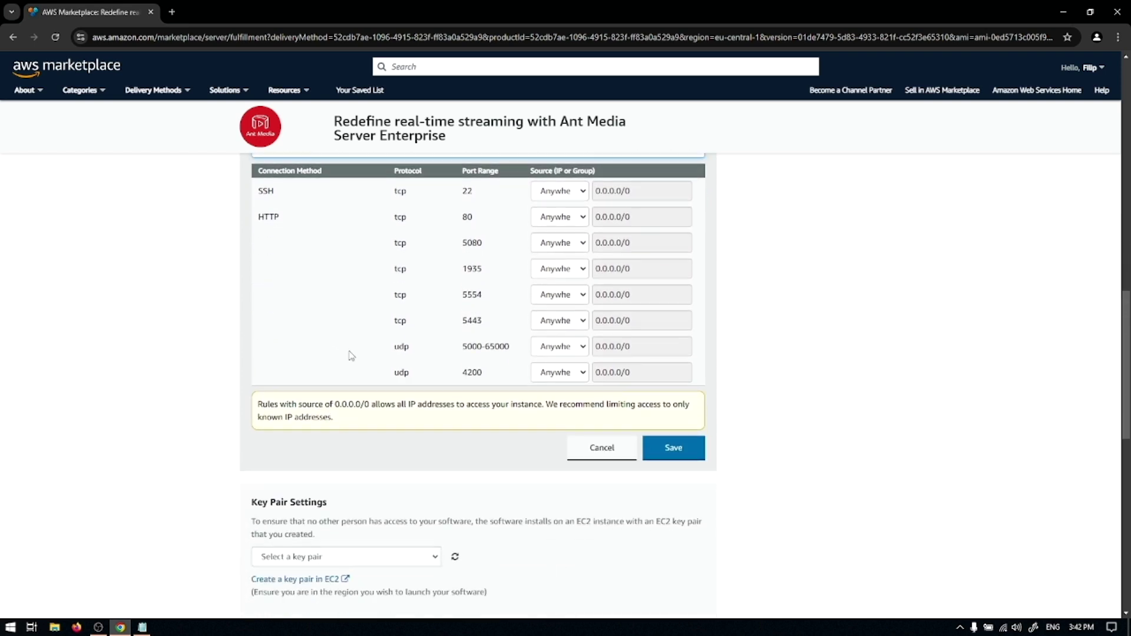
click(652, 447)
scroll(579, 379, up, 2)
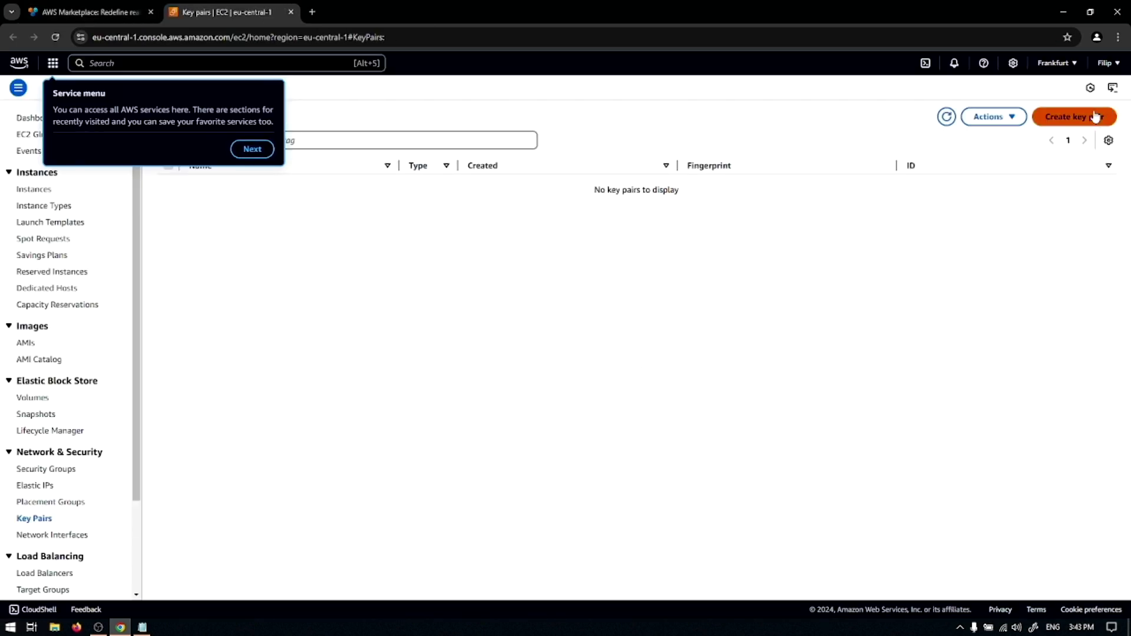
Step: Create an RSA key pair named TestingKey in .ppk format
click(1075, 116)
click(164, 206)
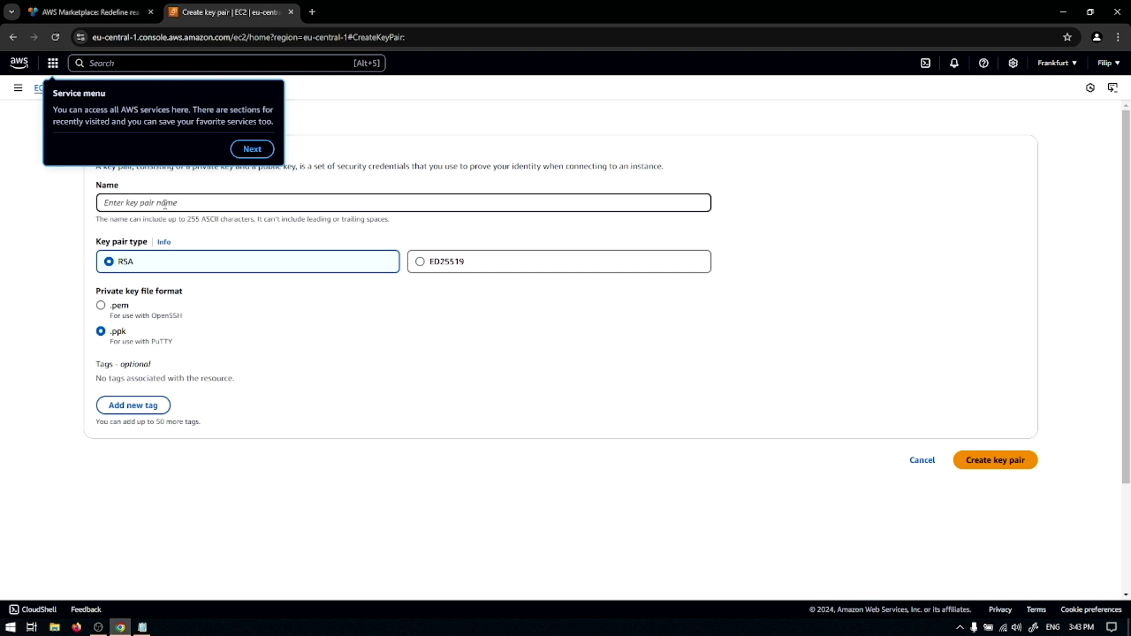
text(TestingKey)
click(1006, 462)
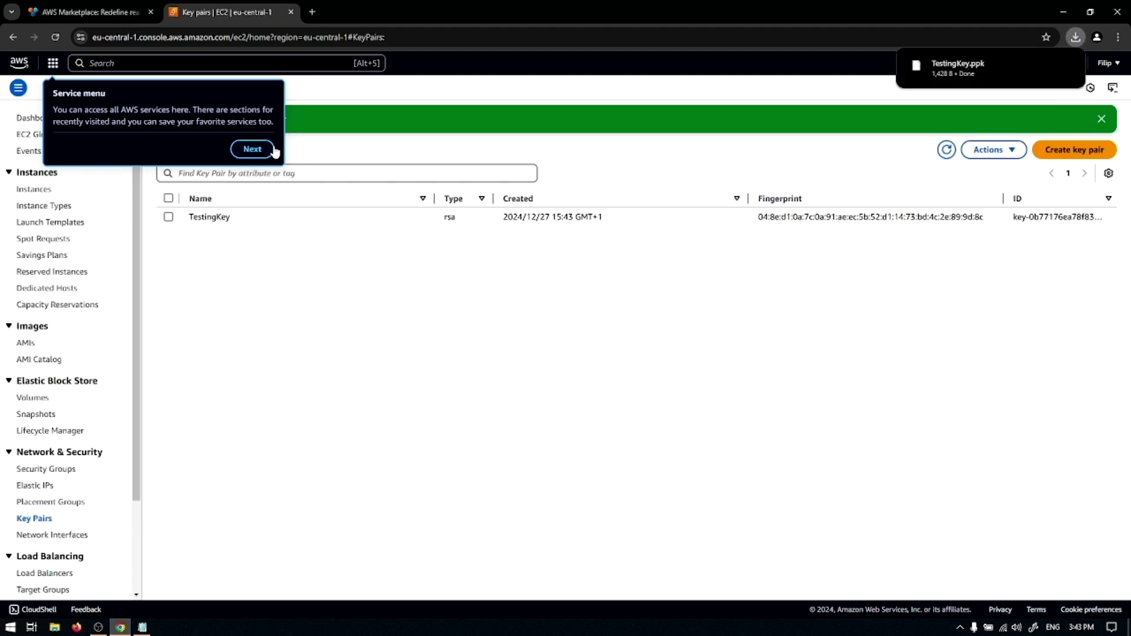
Step: Dismiss the service menu tour and the notifications setup popups
click(252, 149)
click(288, 146)
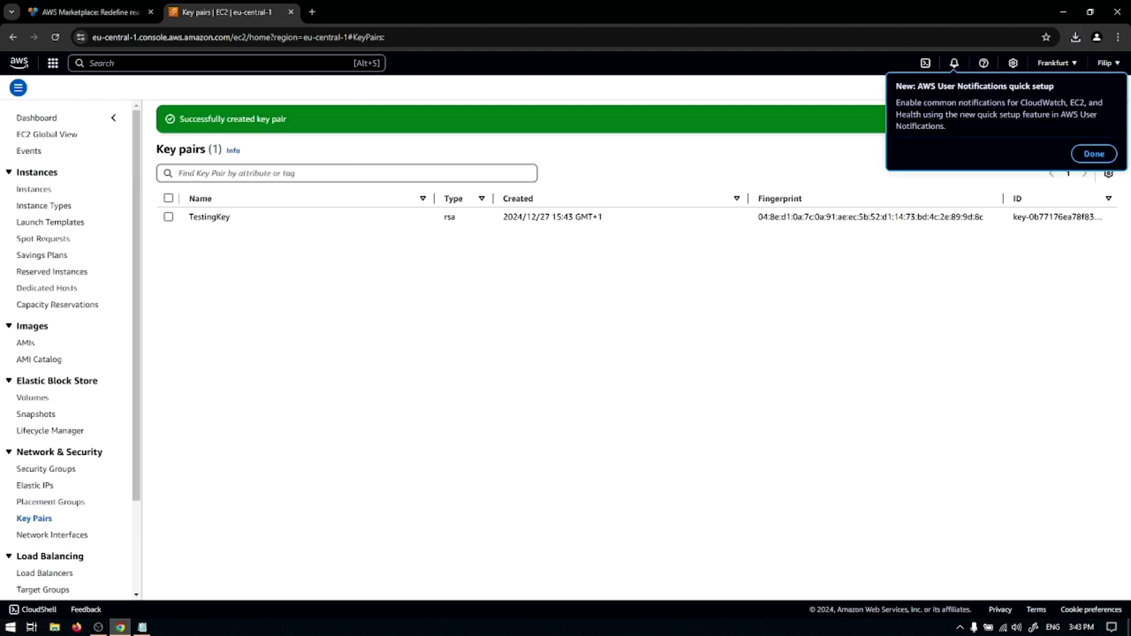
click(1094, 153)
click(1093, 177)
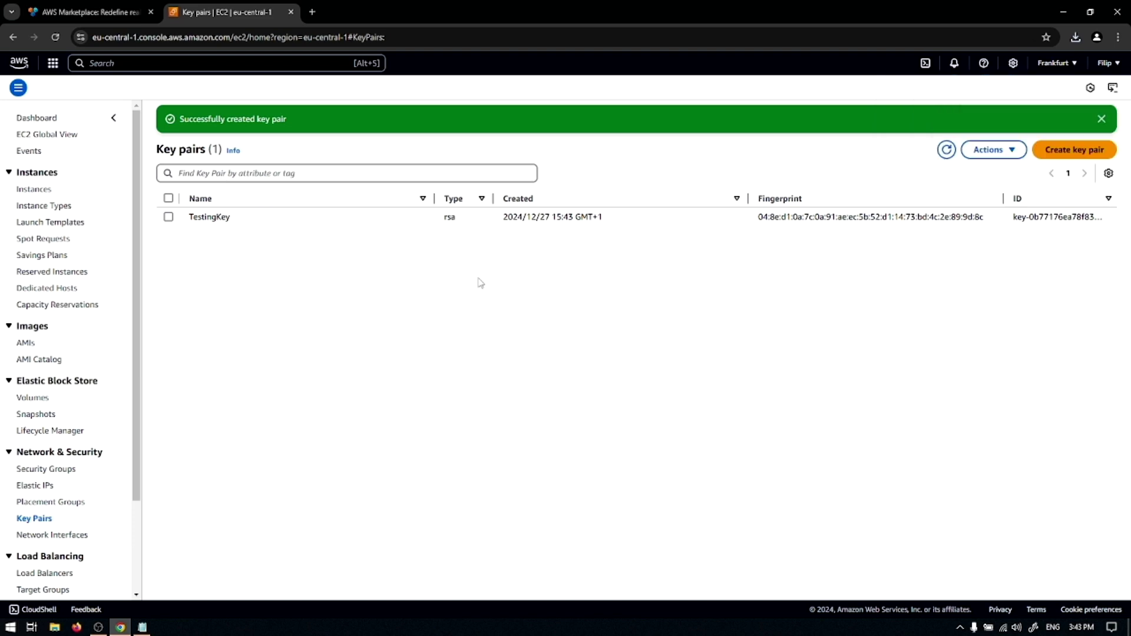
Step: Select the TestingKey key pair and launch the Ant Media Server instance
click(109, 5)
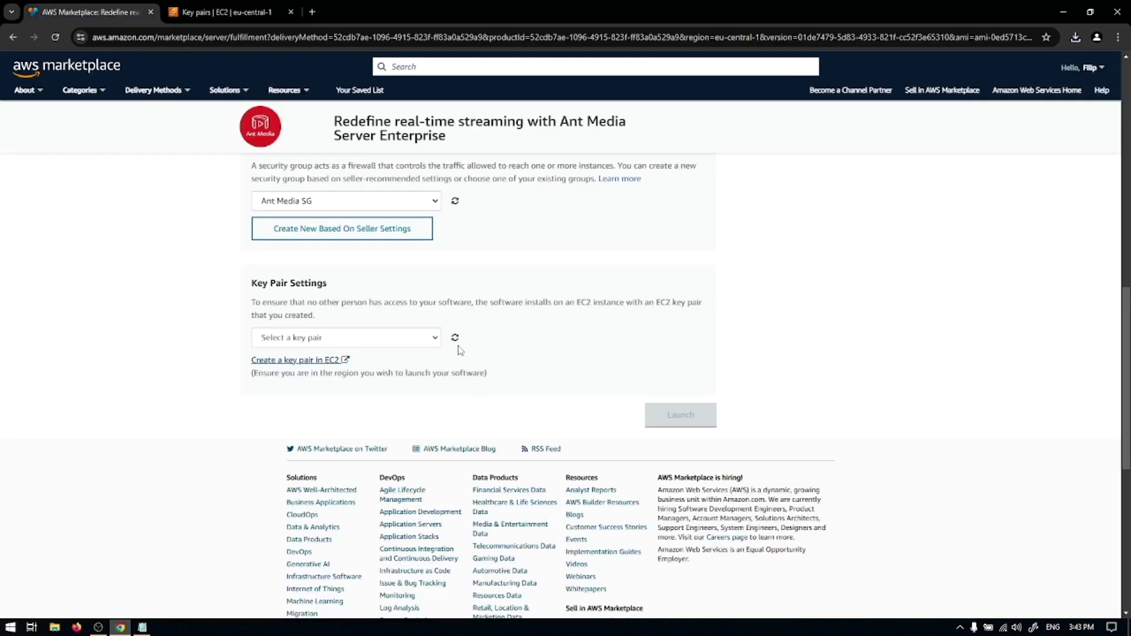
click(455, 338)
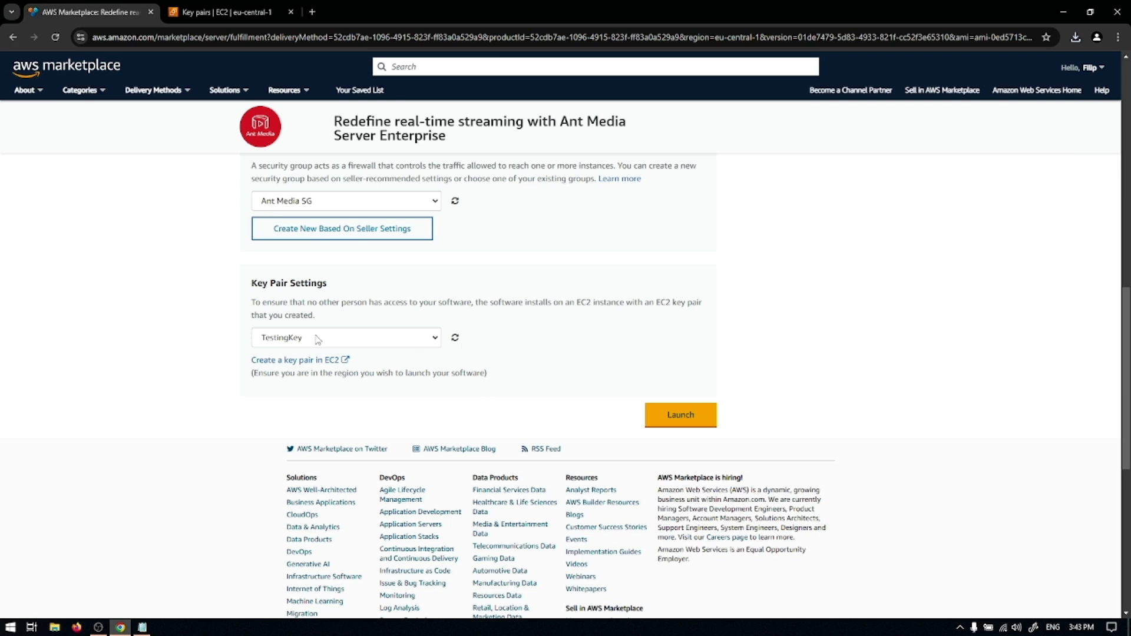
click(693, 413)
click(694, 413)
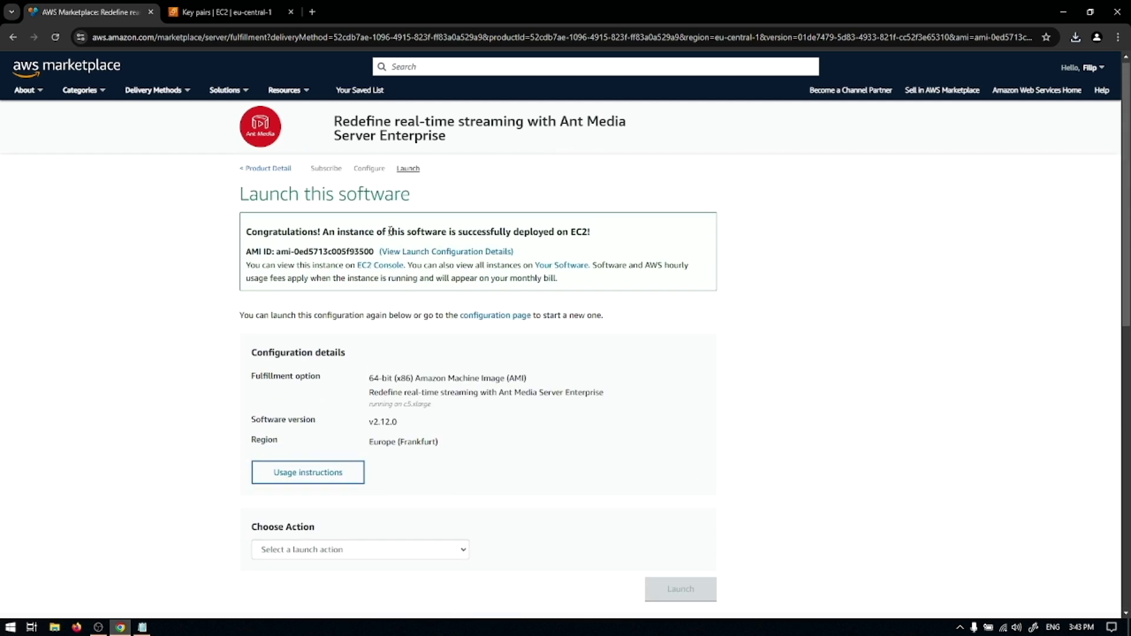
Step: Review the launch configuration details, then go to the EC2 instances list
click(450, 255)
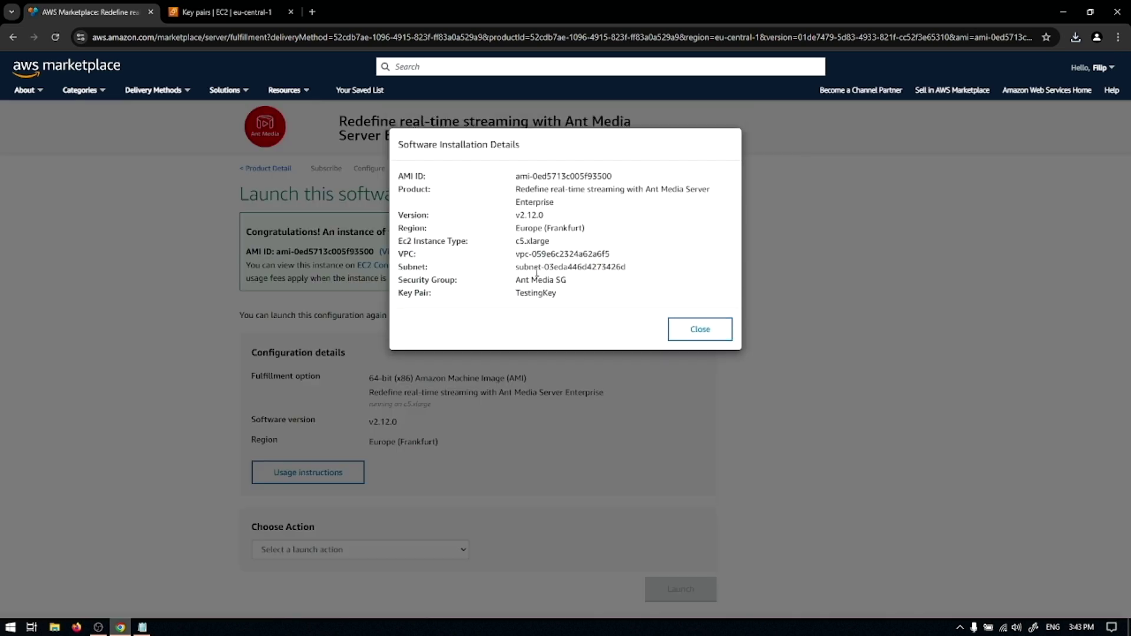
click(690, 337)
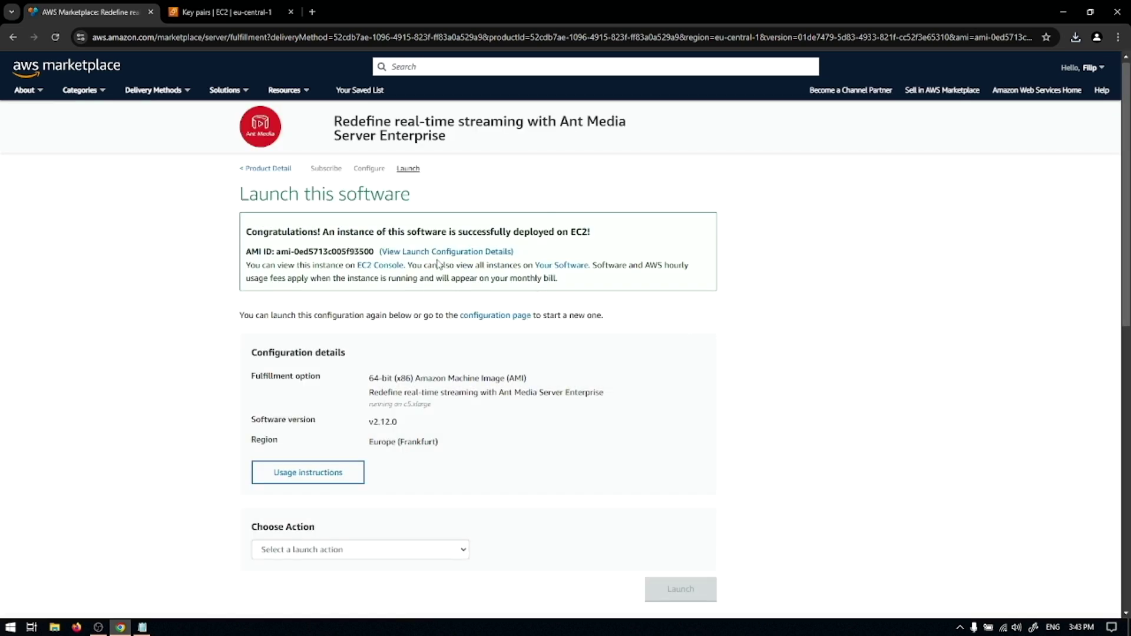
click(381, 266)
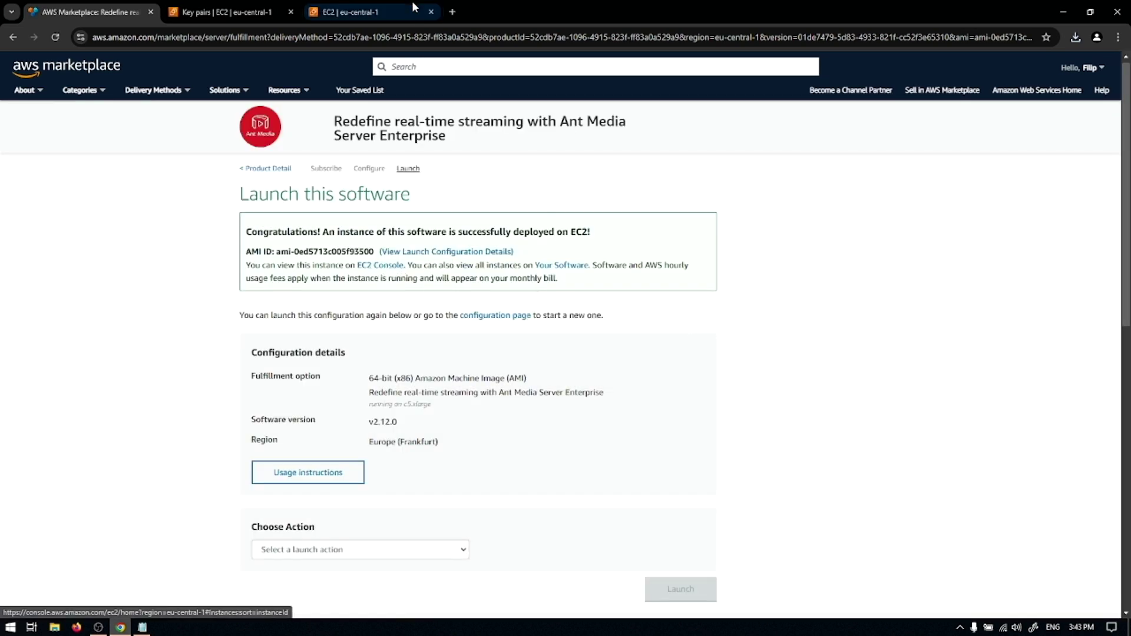
Step: Copy the instance's public IPv4 address and load it on port 5080 in a new tab
click(406, 12)
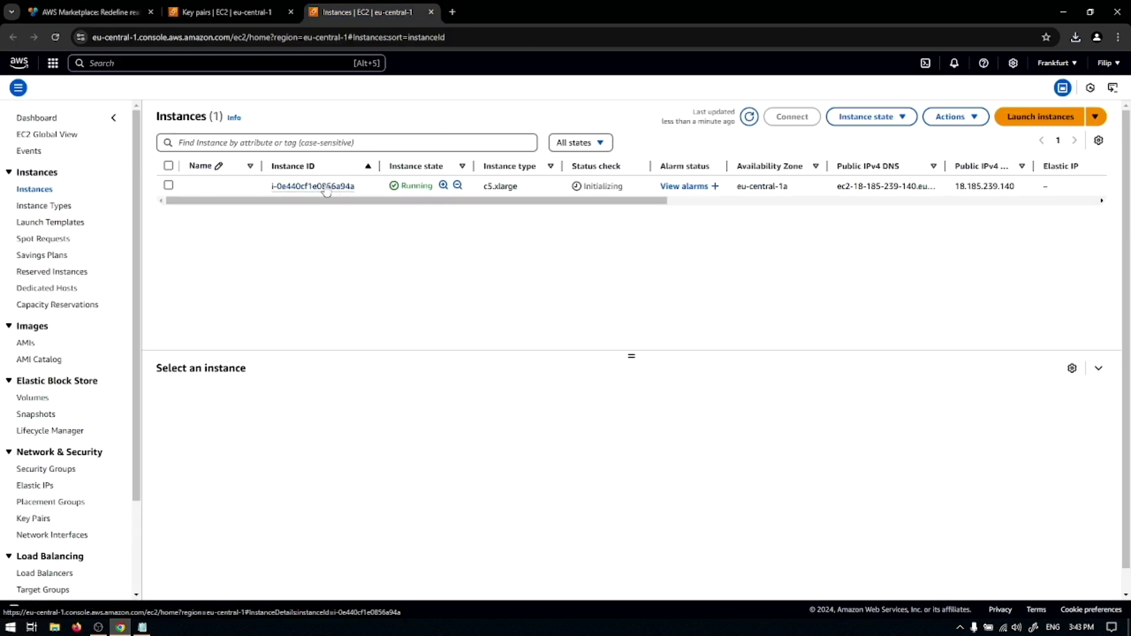
click(328, 187)
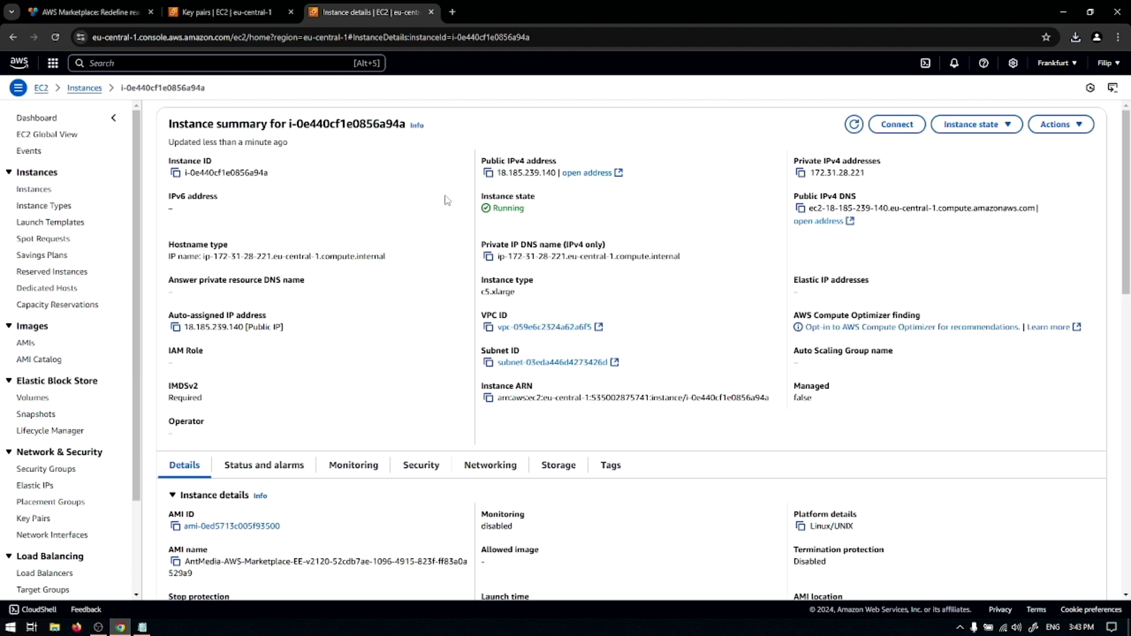
click(488, 173)
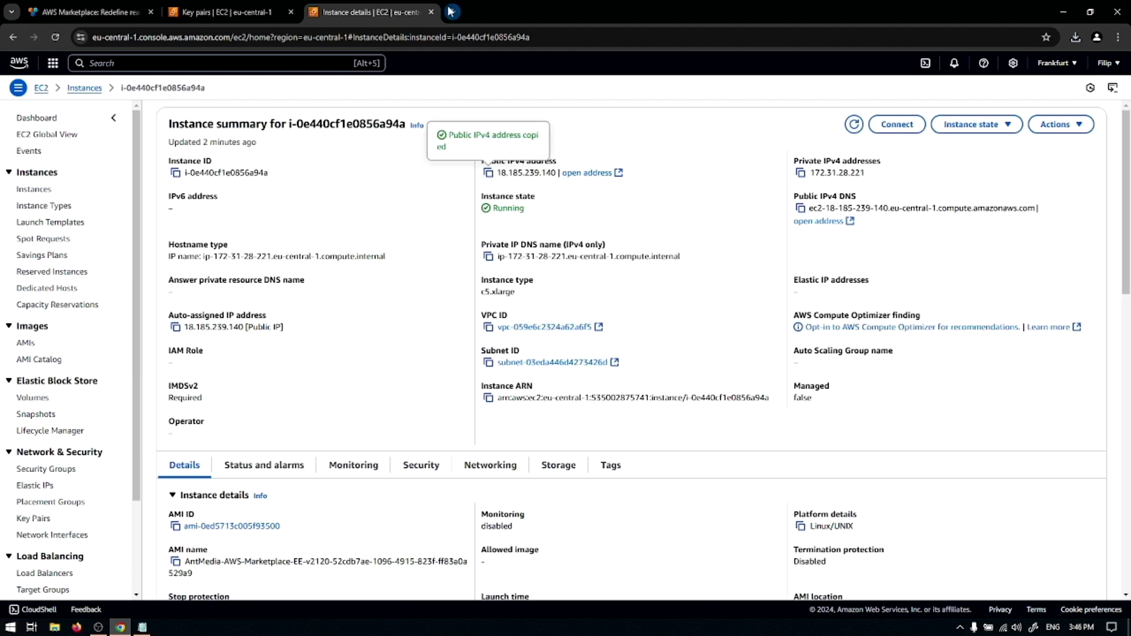
click(455, 13)
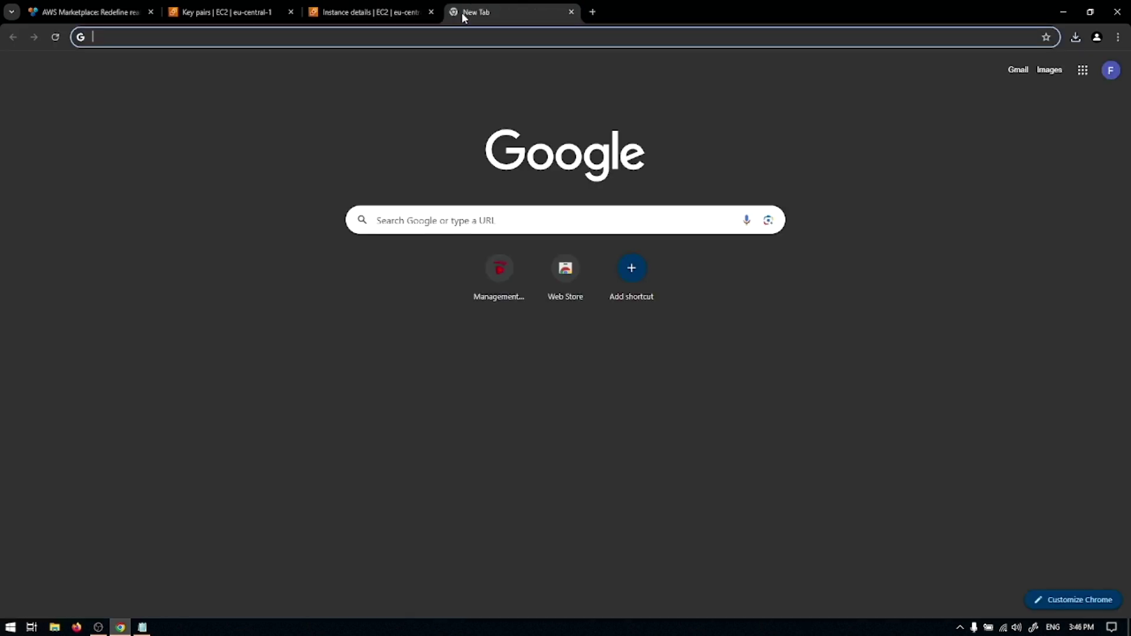
key(ctrl+v)
text(:50)
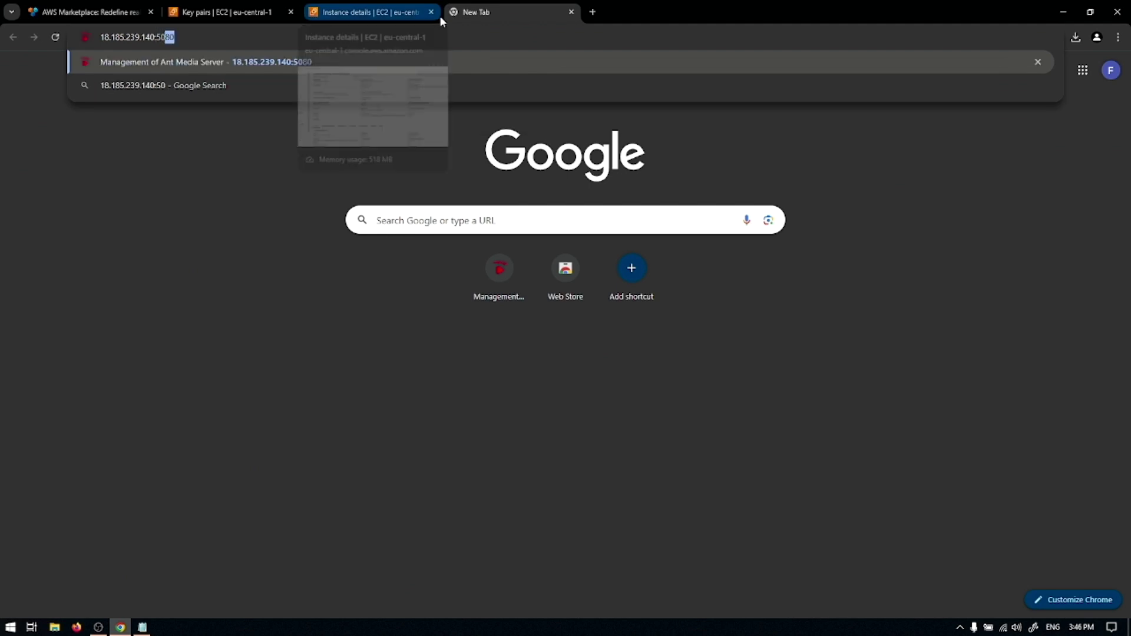
text(80)
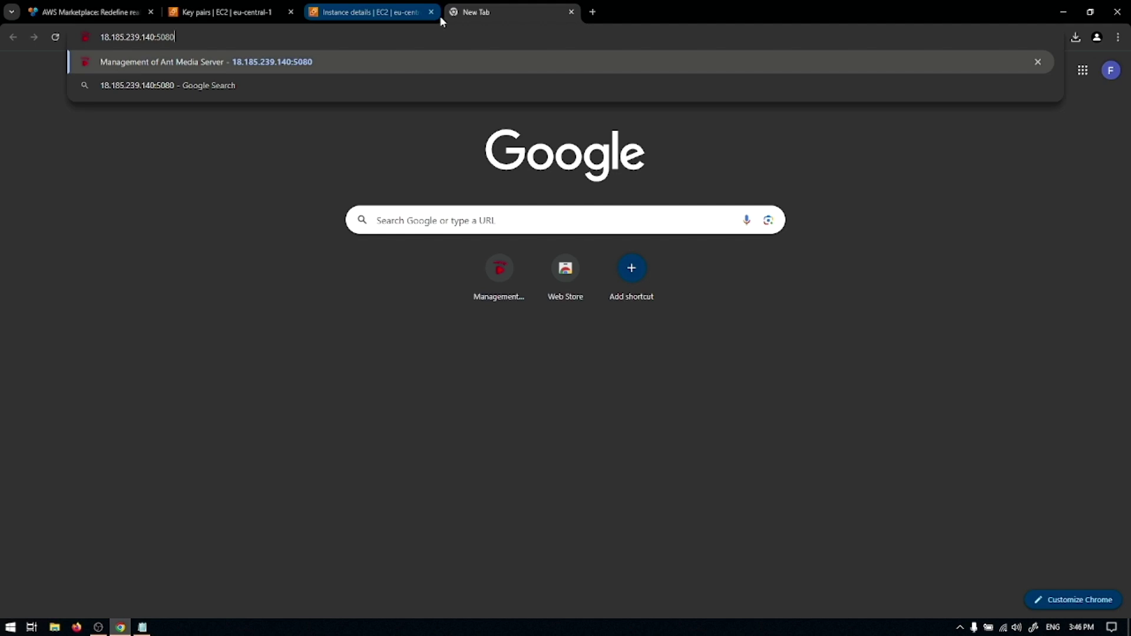
key(Return)
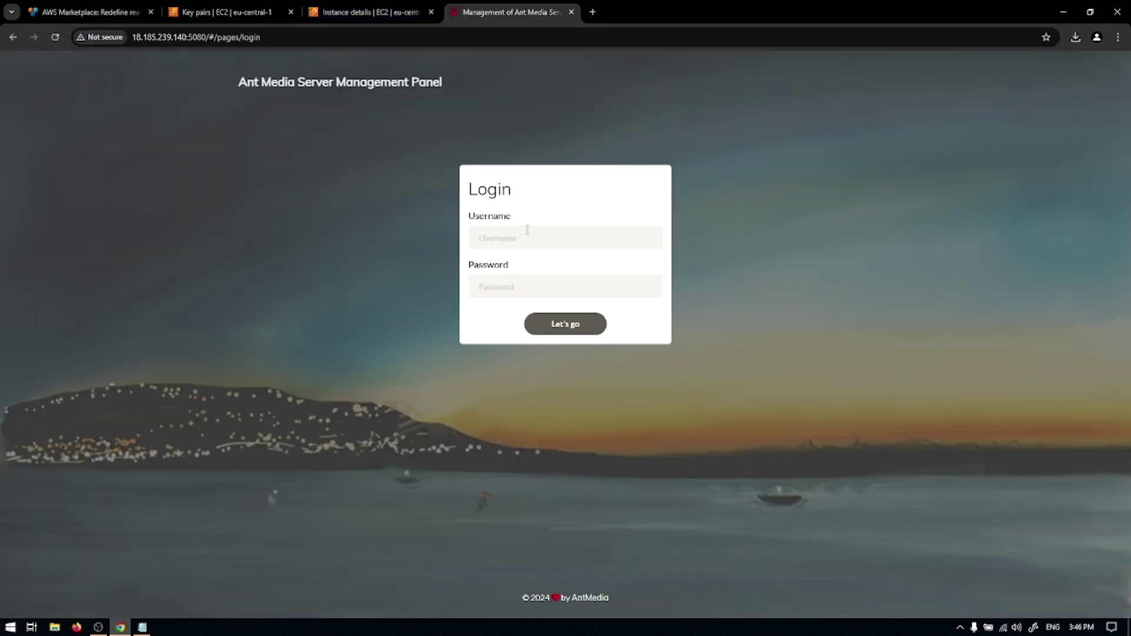
Step: Log in as JamesBond, using the copied EC2 instance ID as the password
click(523, 228)
text(JamesBond)
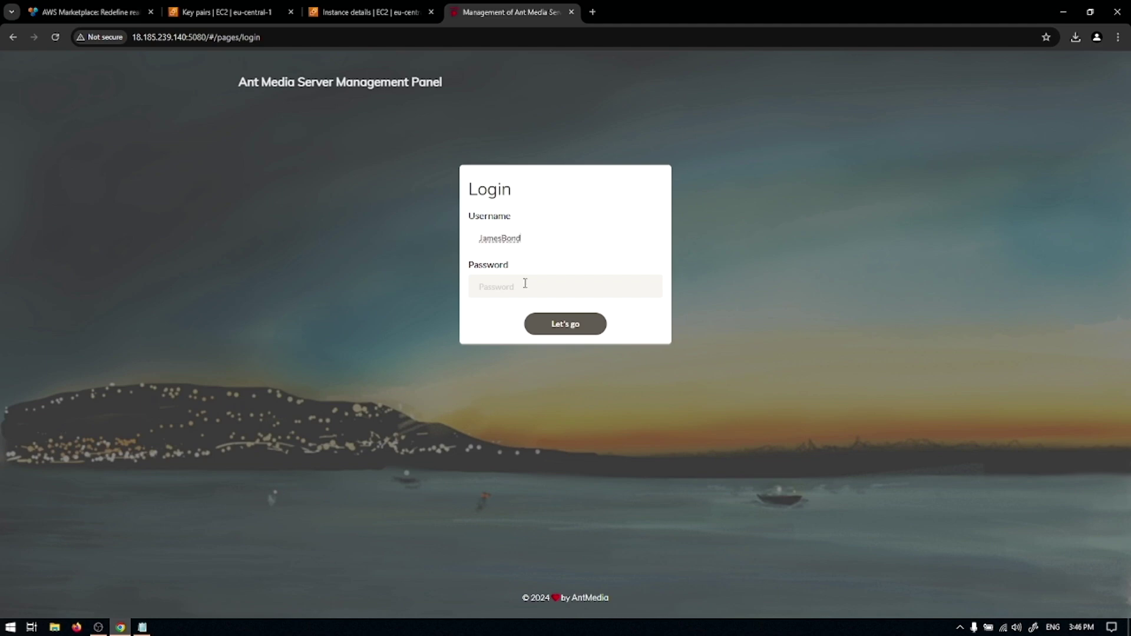
click(536, 281)
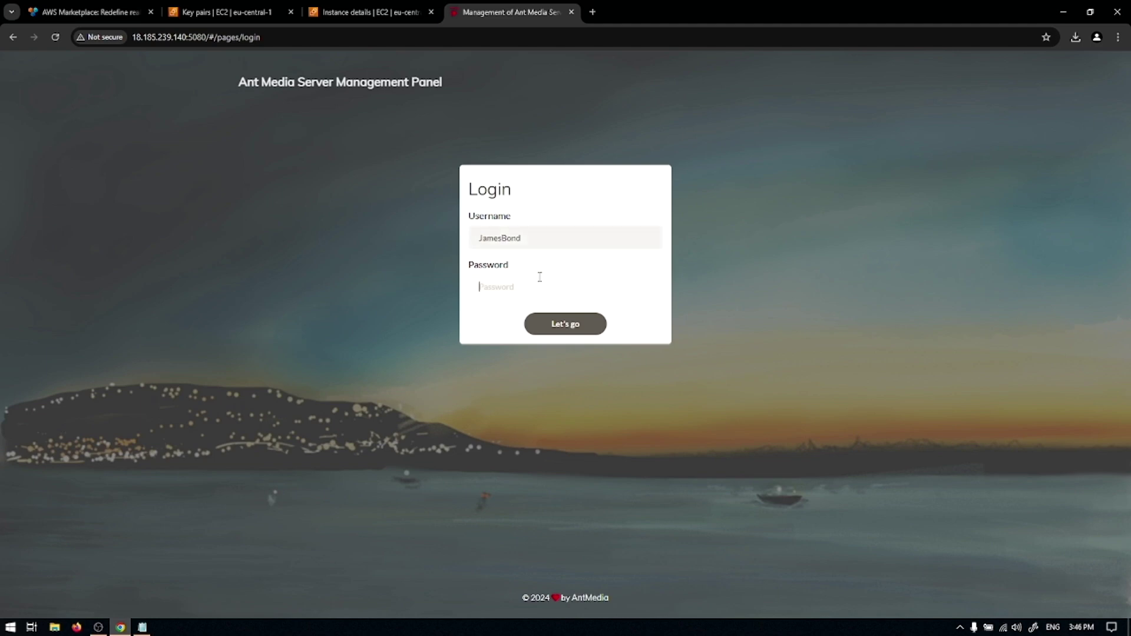
click(334, 11)
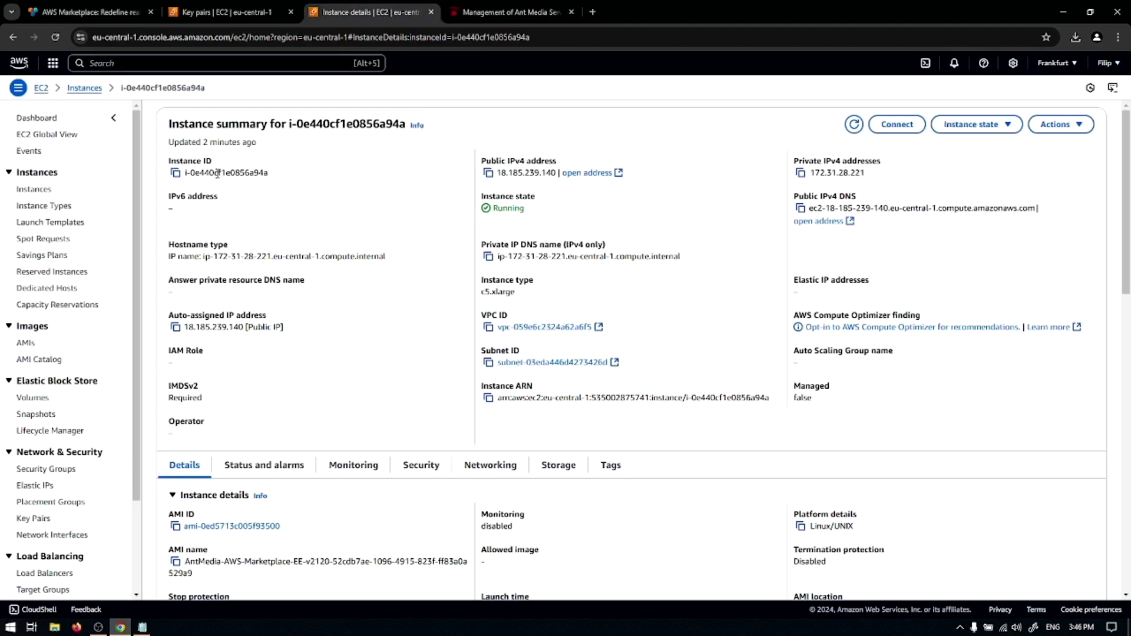
click(175, 173)
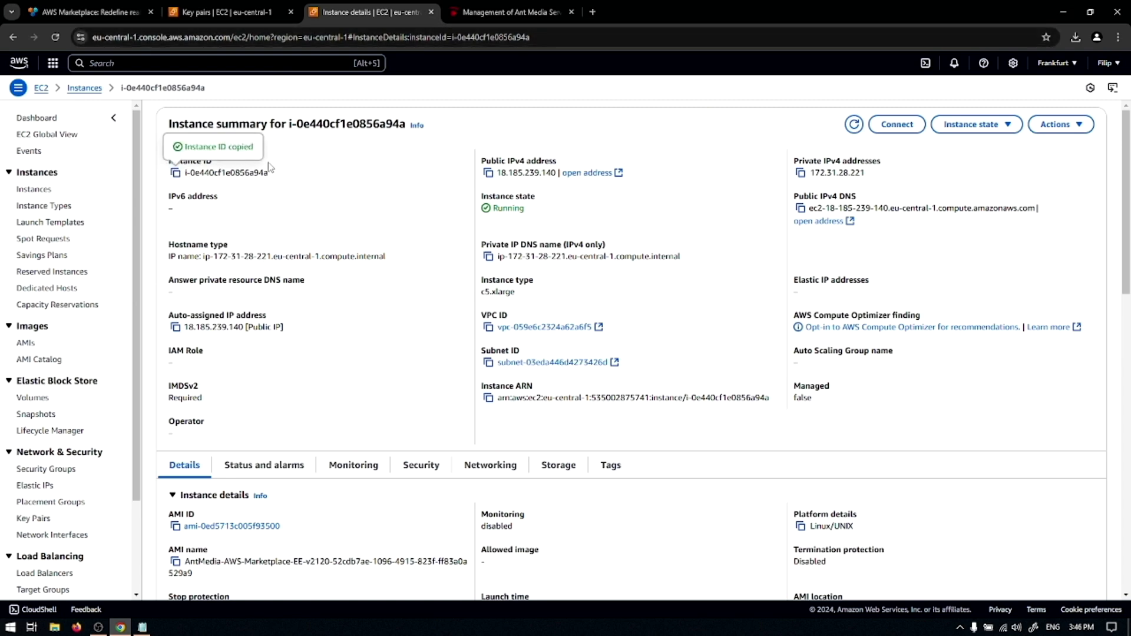
click(509, 11)
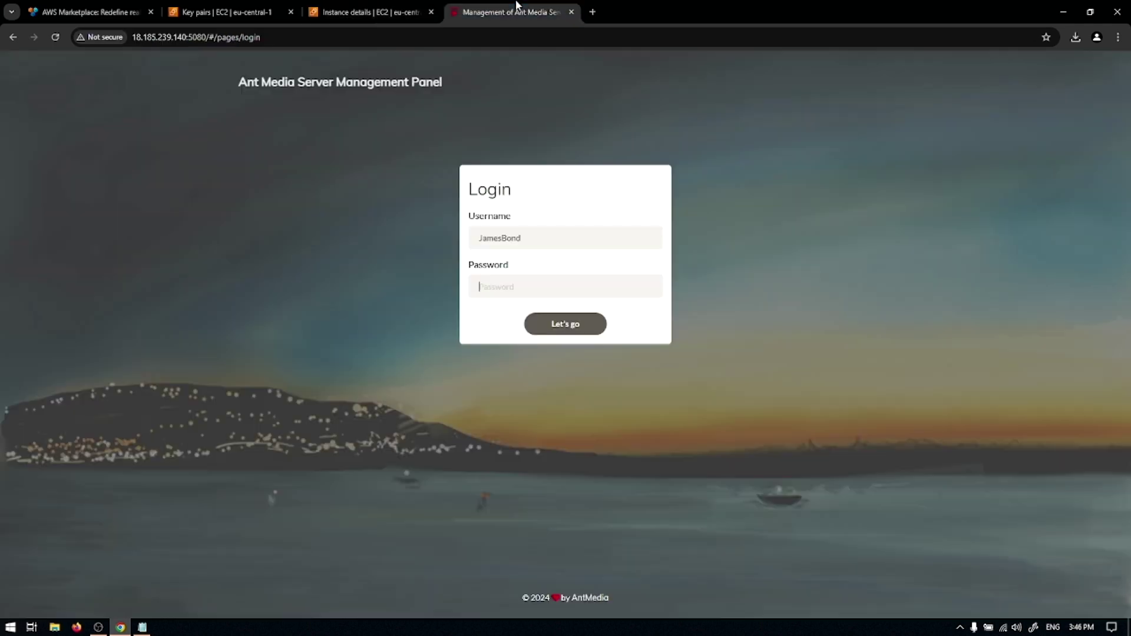
click(568, 325)
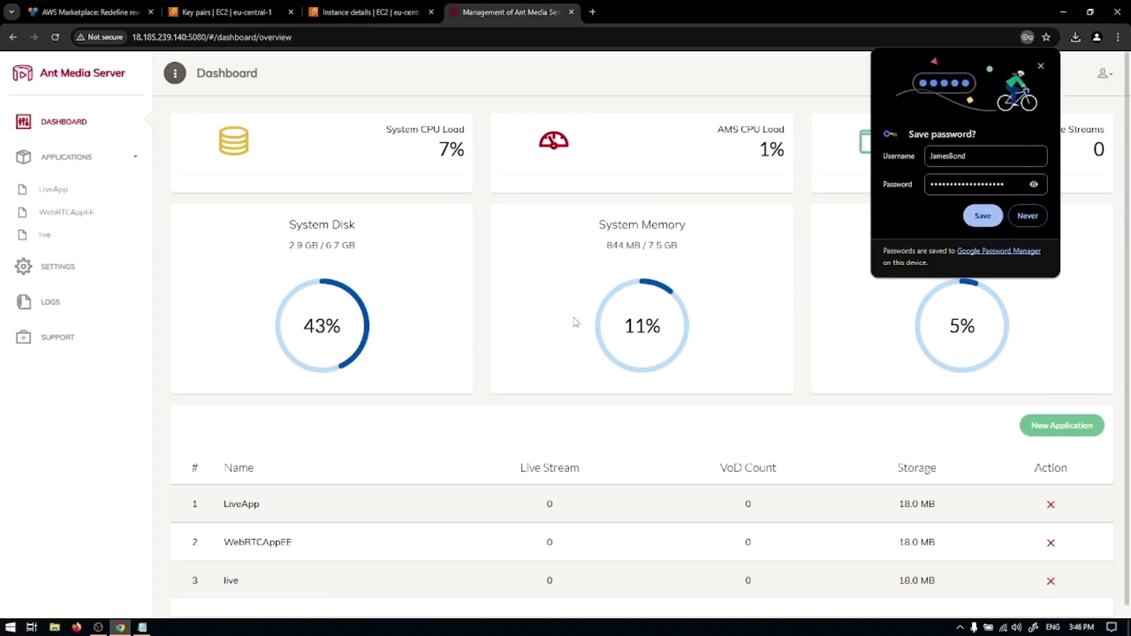
Step: Go to the LiveApp server's SSL settings page
click(63, 189)
click(55, 274)
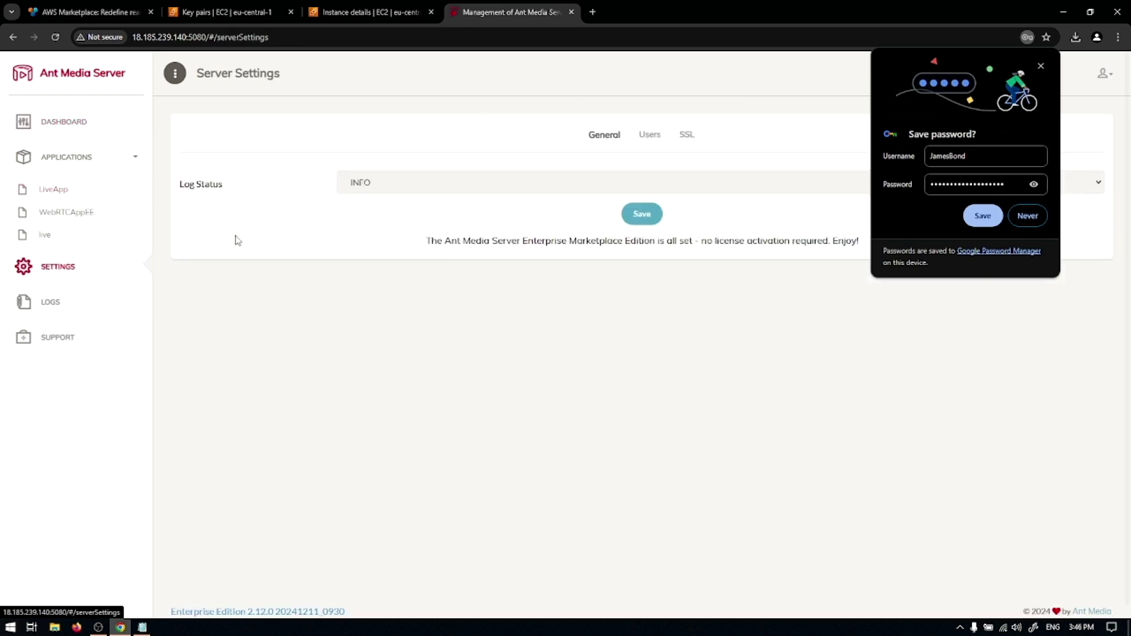
click(688, 140)
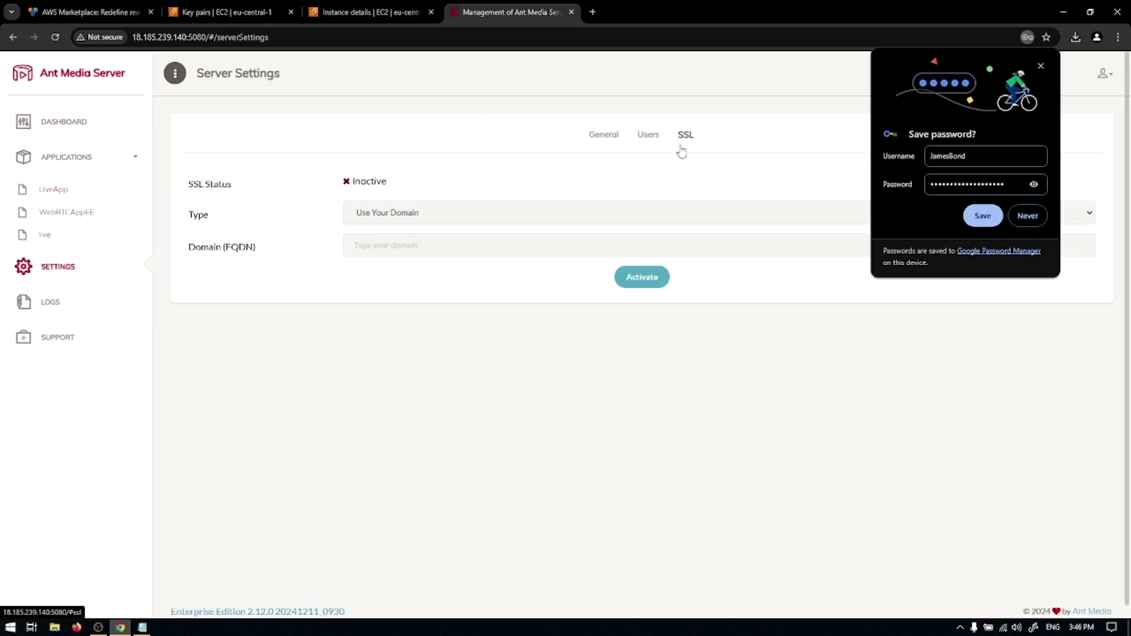
Step: Activate SSL with type 'Subdomain of antmedia.cloud' and confirm the server restart
click(575, 214)
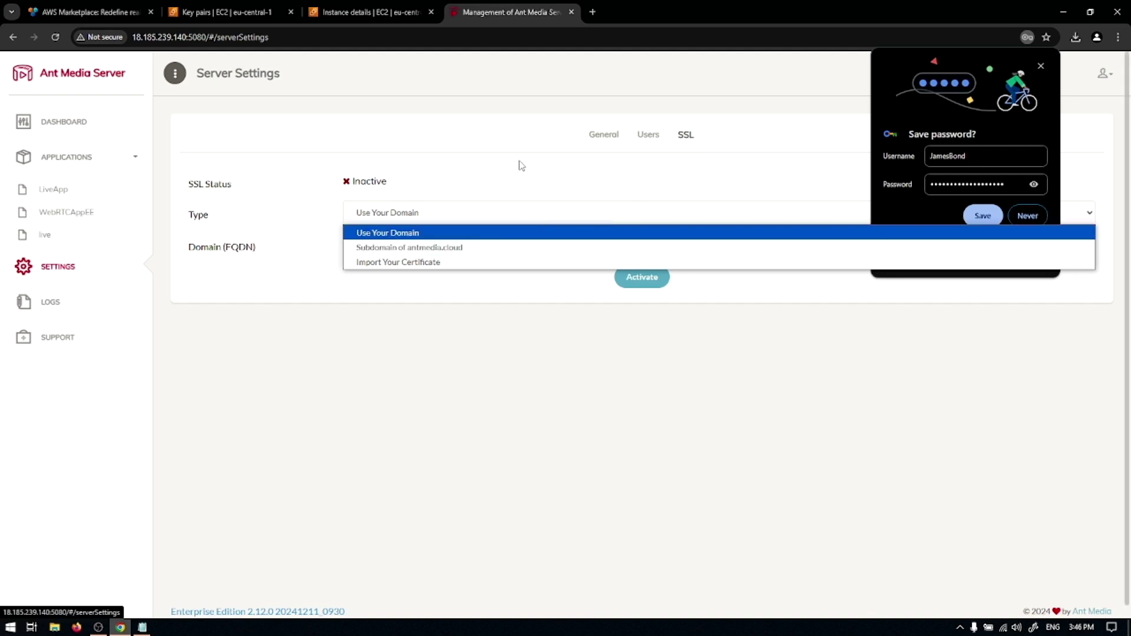
click(456, 249)
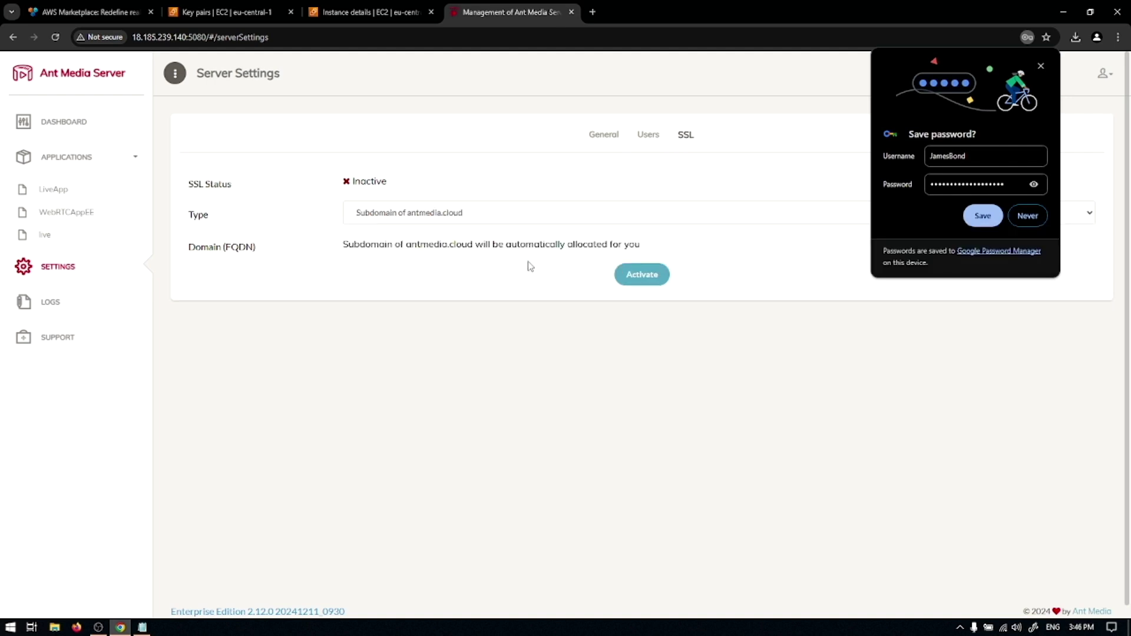
click(640, 277)
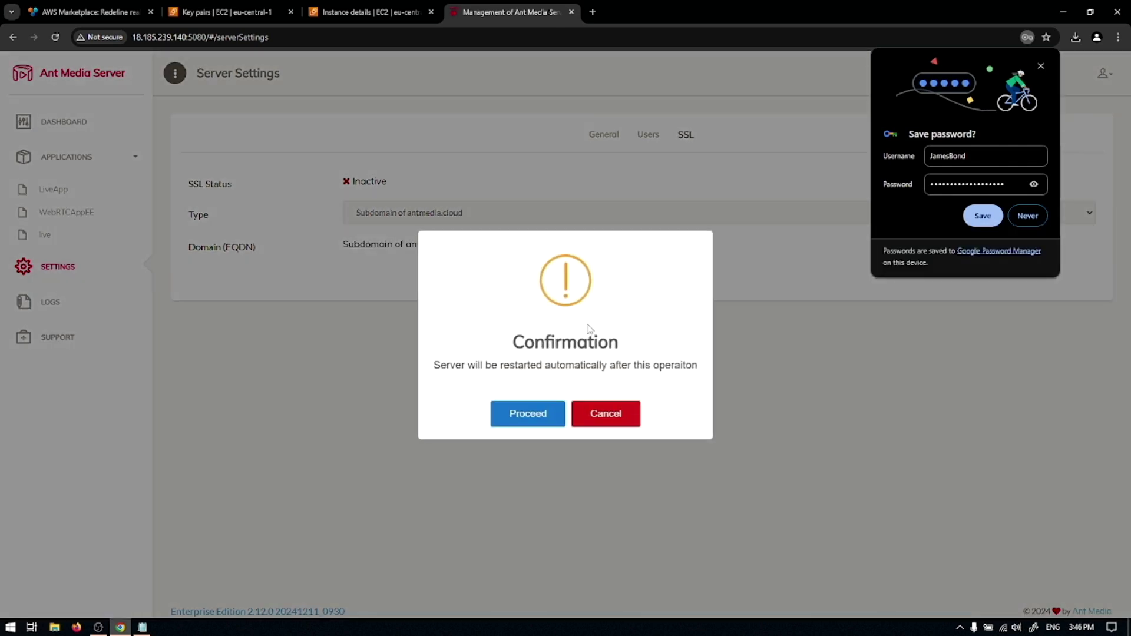
click(983, 216)
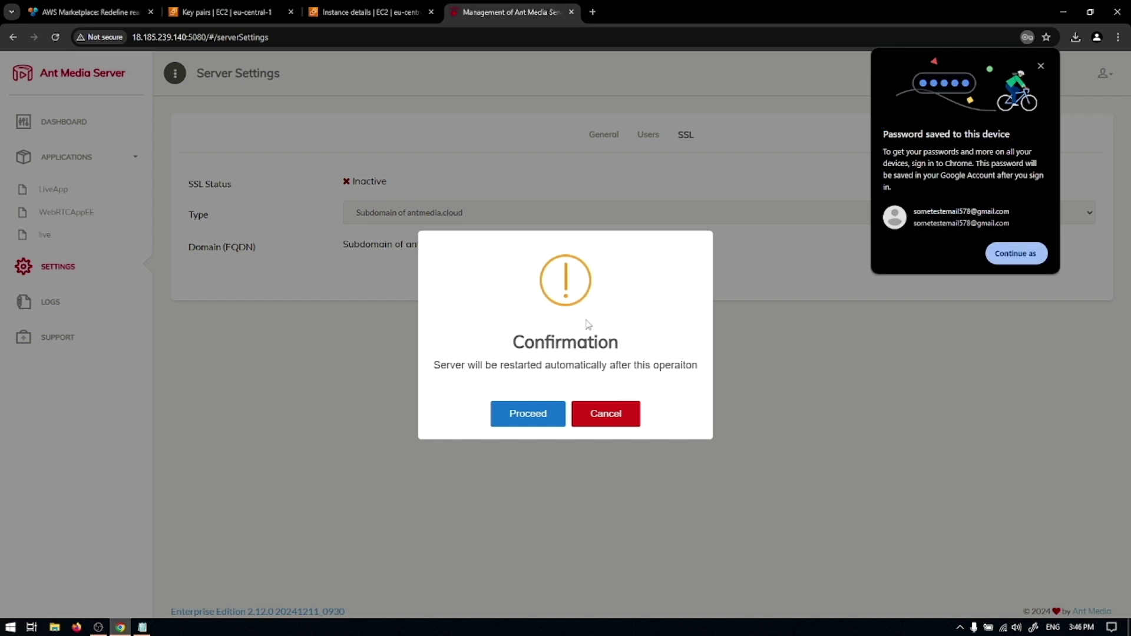
click(518, 412)
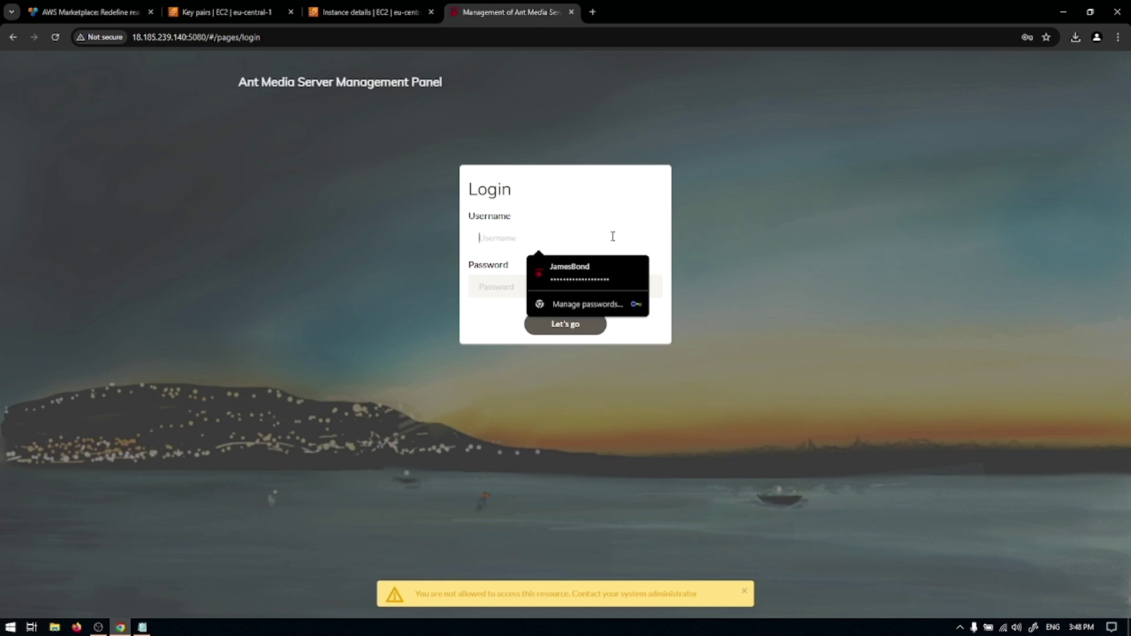
Step: Log back in, verify SSL shows Active, and switch to the ams-19905.antmedia.cloud:5443 login
click(597, 268)
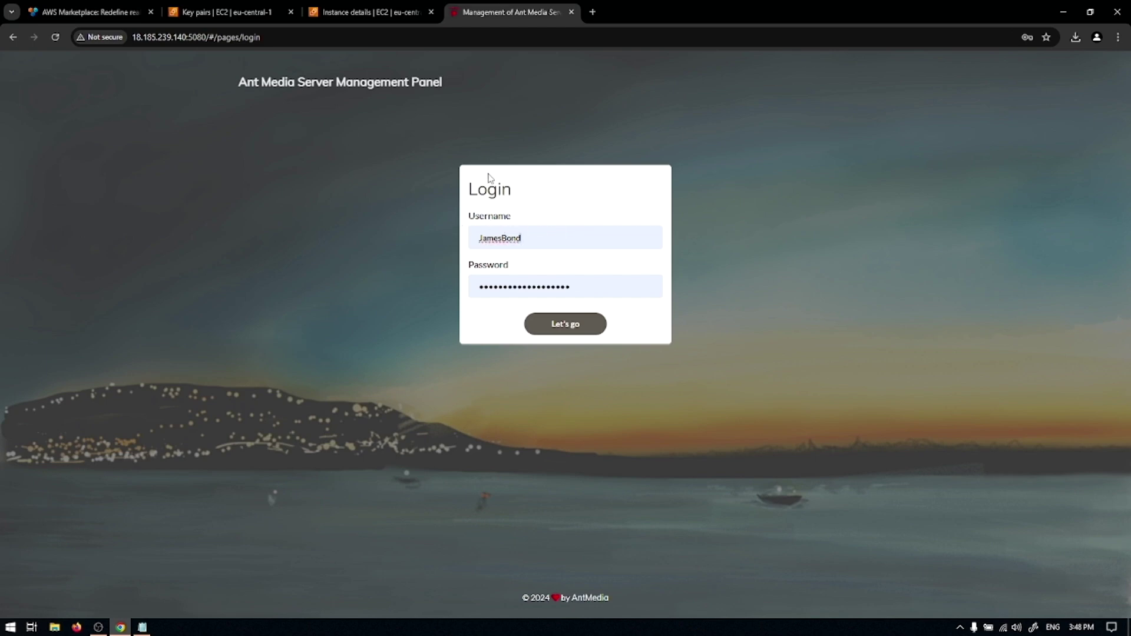
click(561, 323)
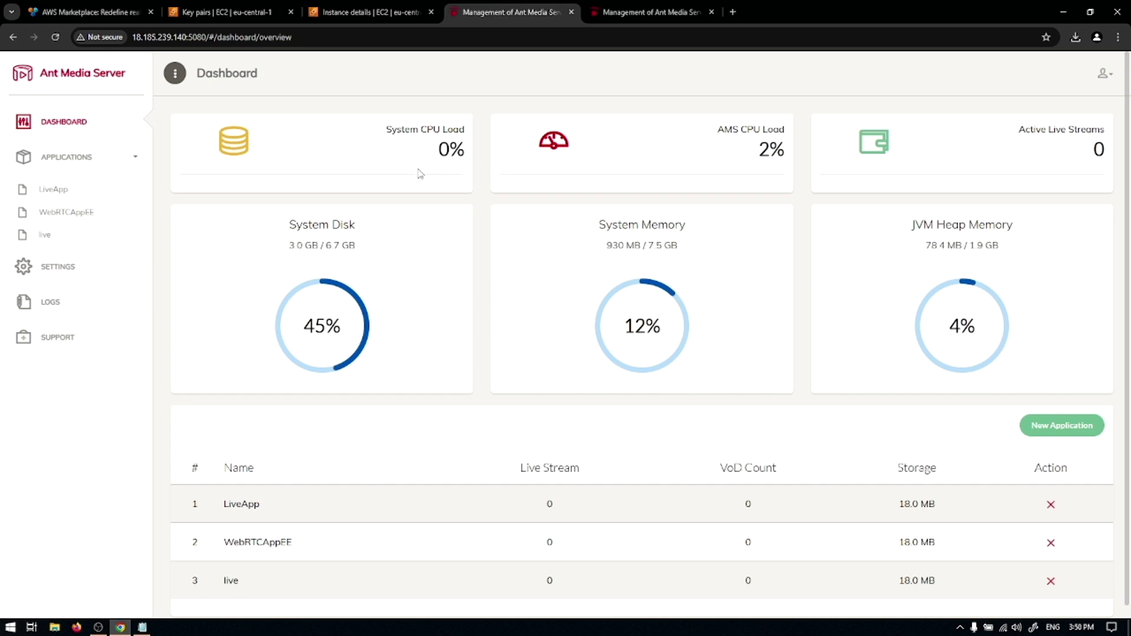
click(71, 273)
click(685, 138)
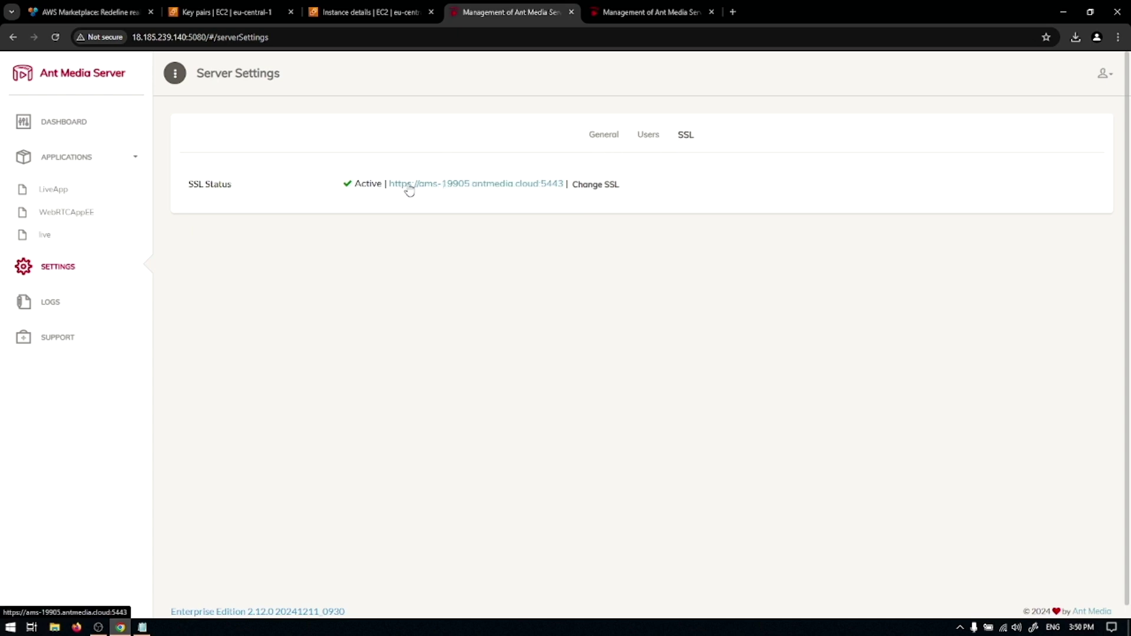
click(689, 11)
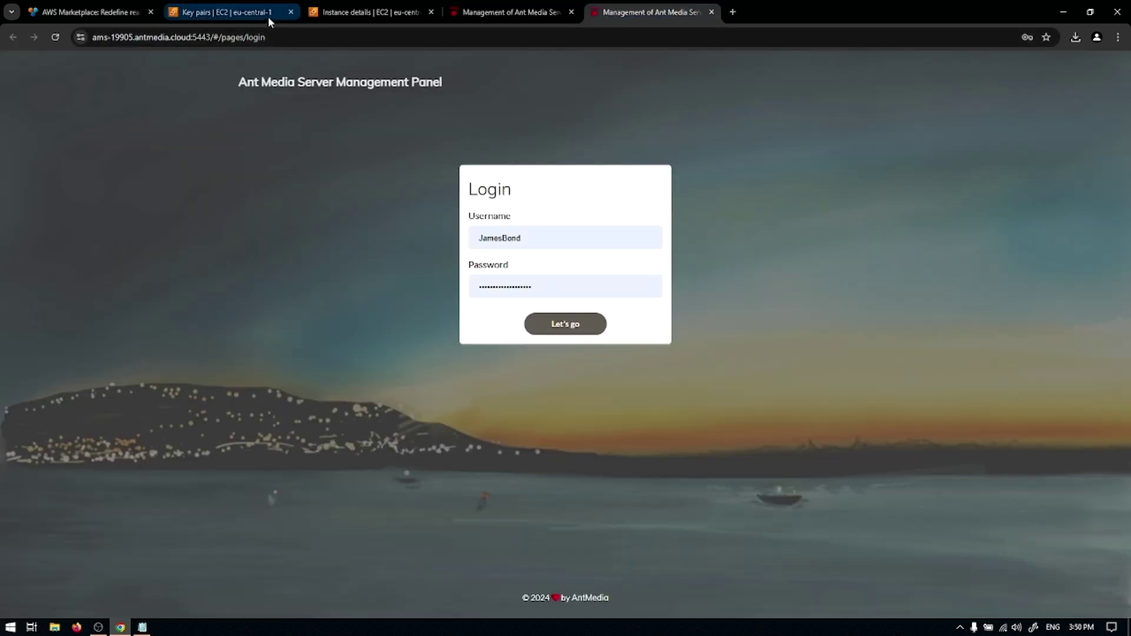
click(567, 324)
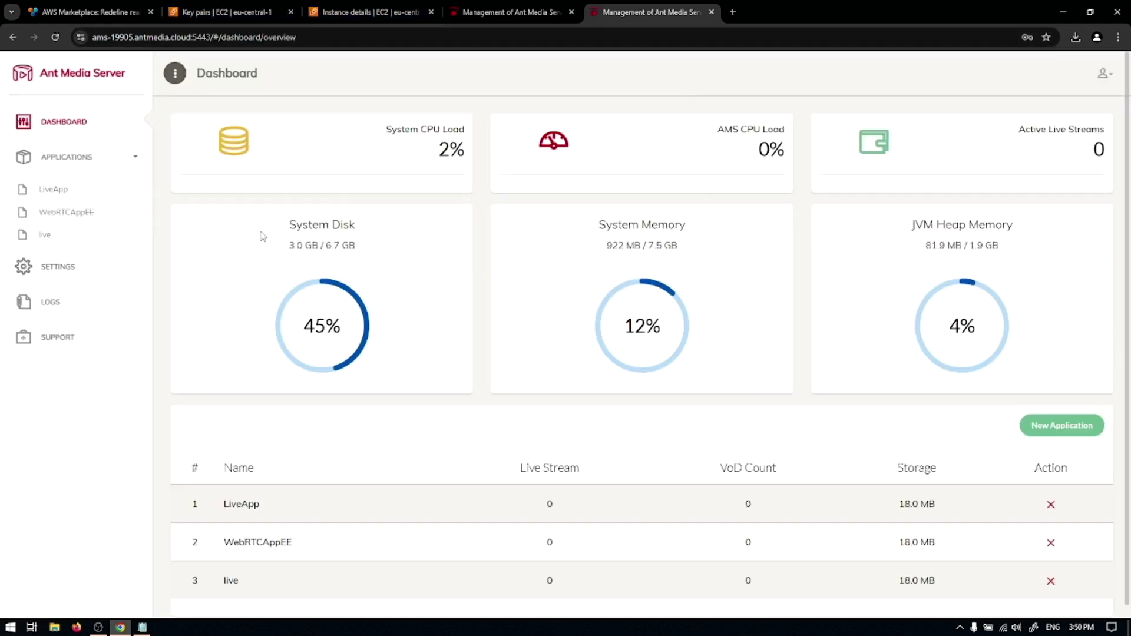
Step: Load LiveApp's URL without '#/applications/' in a new tab to reach the WebRTC publish sample
click(57, 190)
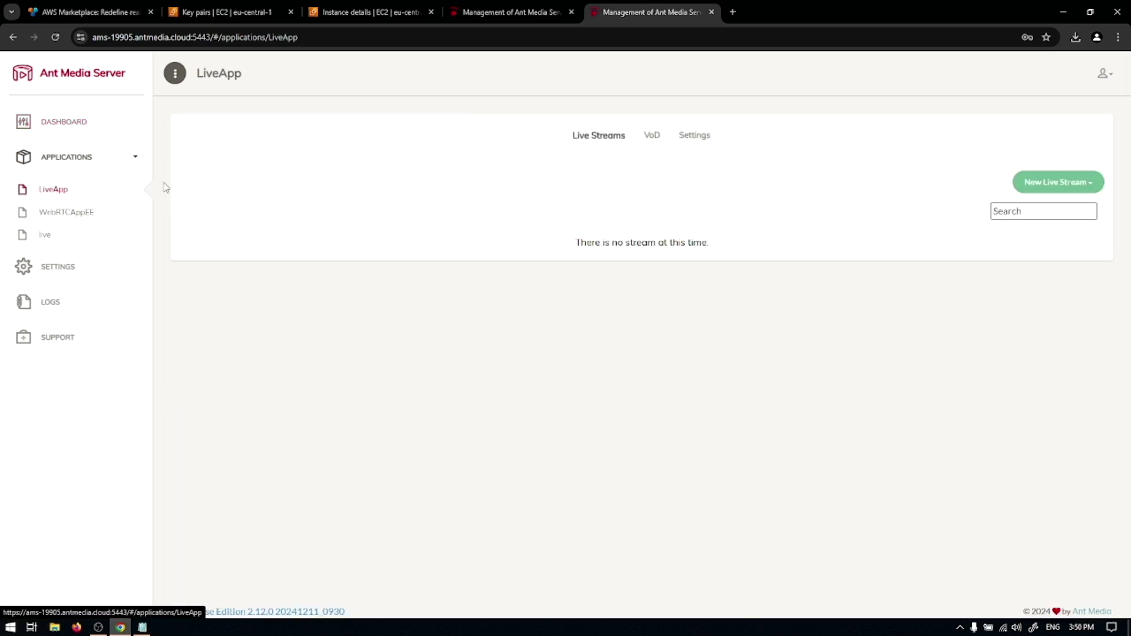
click(326, 36)
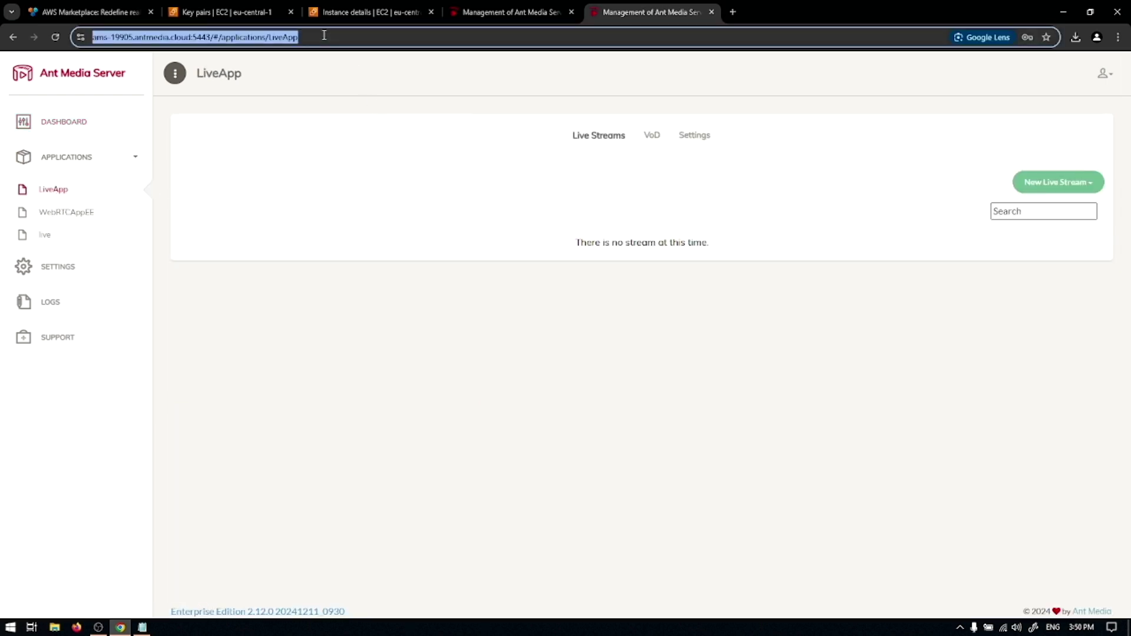
key(ctrl+c)
key(ctrl+t)
key(ctrl+v)
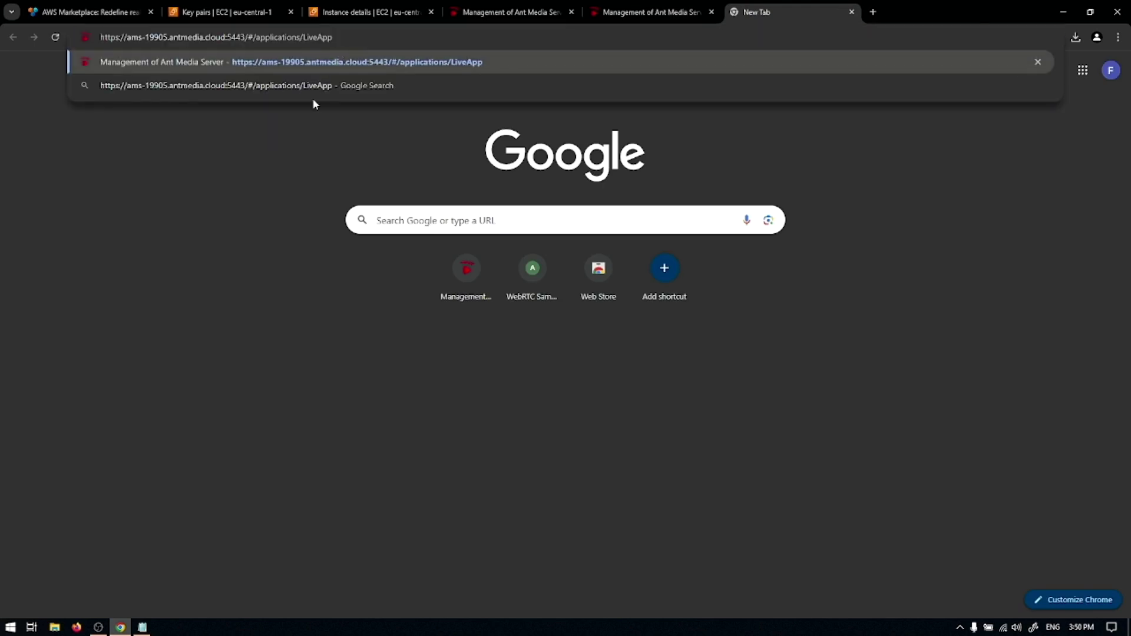
key(ctrl+Left)
key(ctrl+shift+Left)
key(BackSpace)
key(BackSpace)
key(BackSpace)
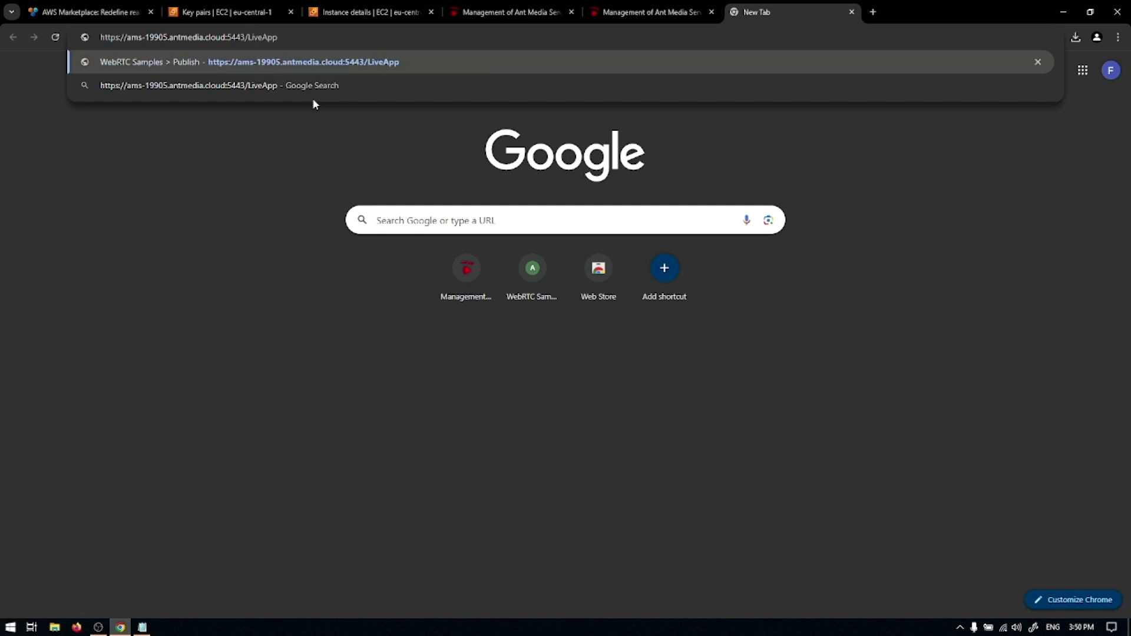
key(Return)
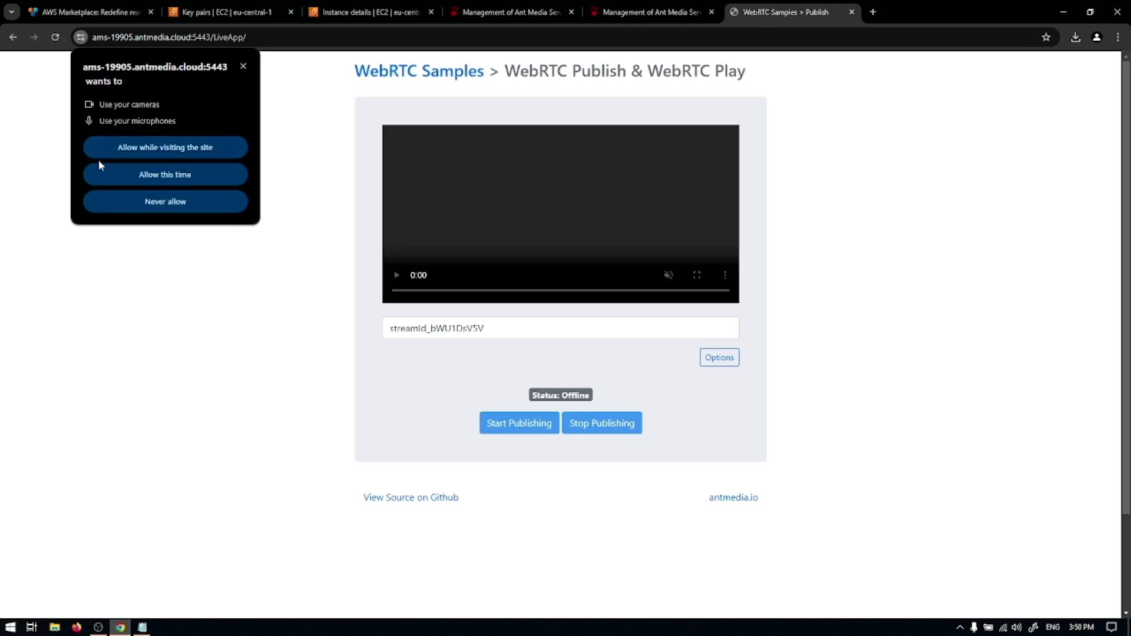
Step: Allow camera and microphone, start publishing the webcam, and open 'Play with WebRTC' in a new tab
click(153, 175)
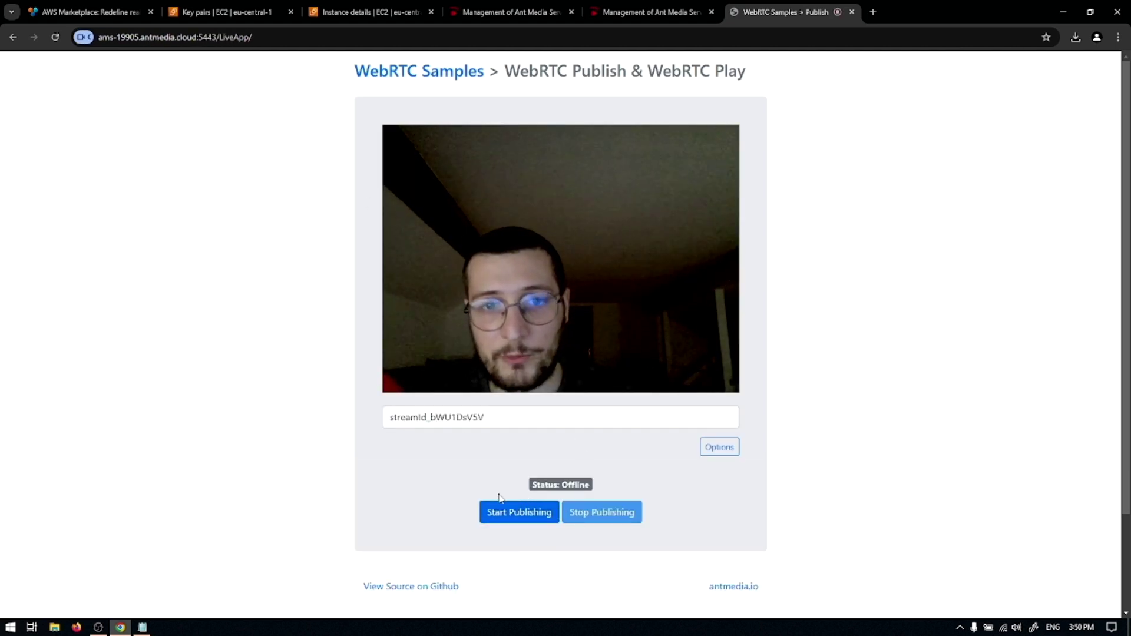
click(521, 516)
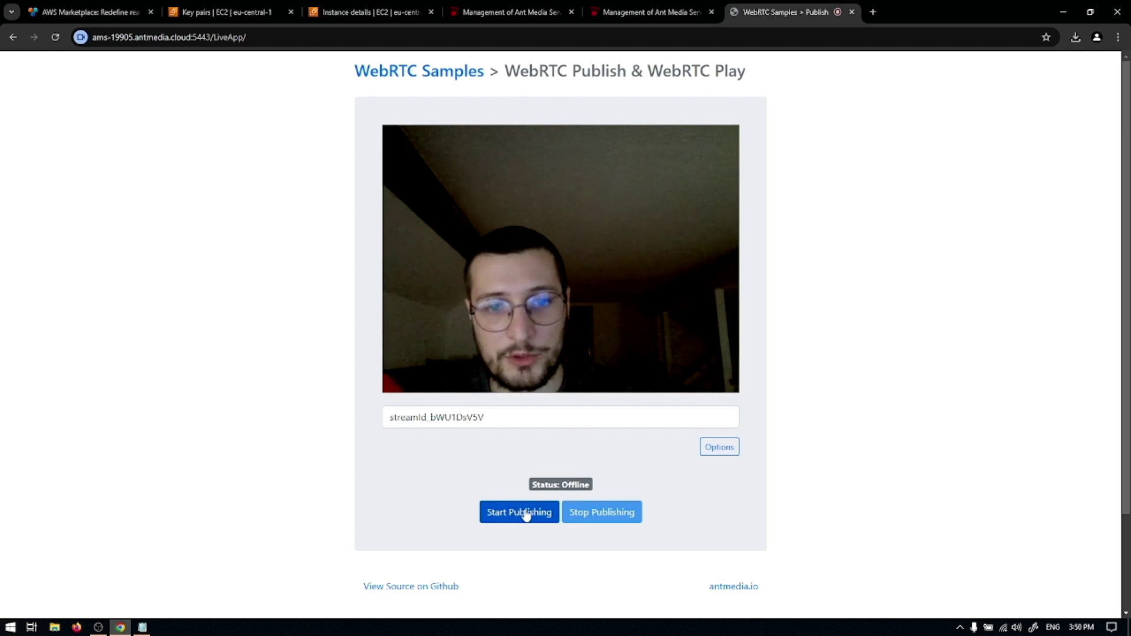
click(526, 513)
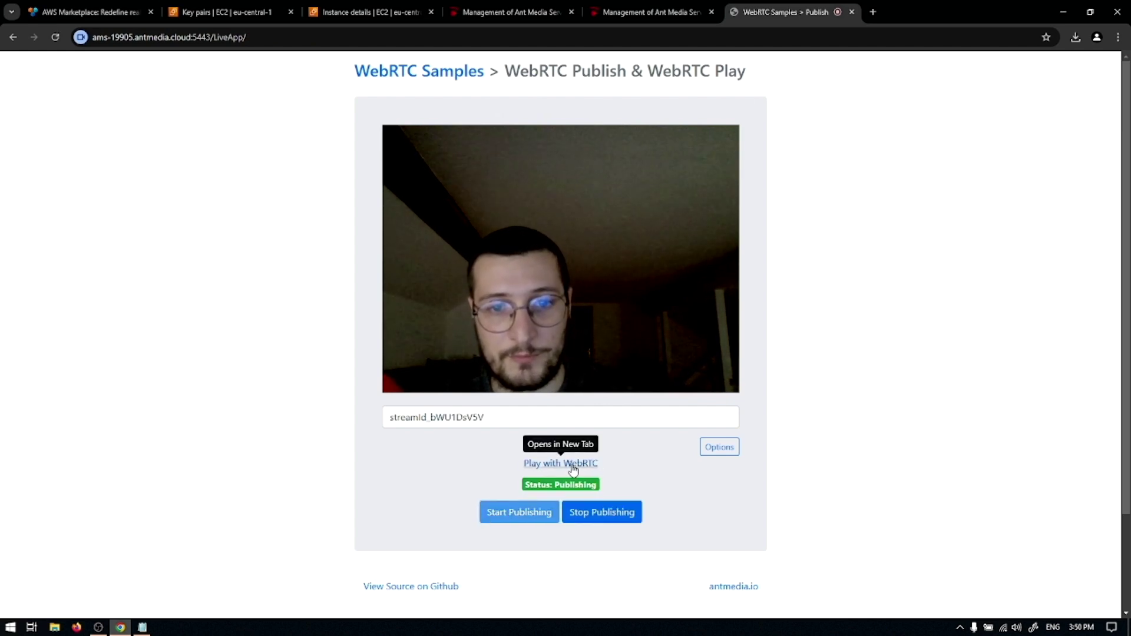
middle_click(569, 466)
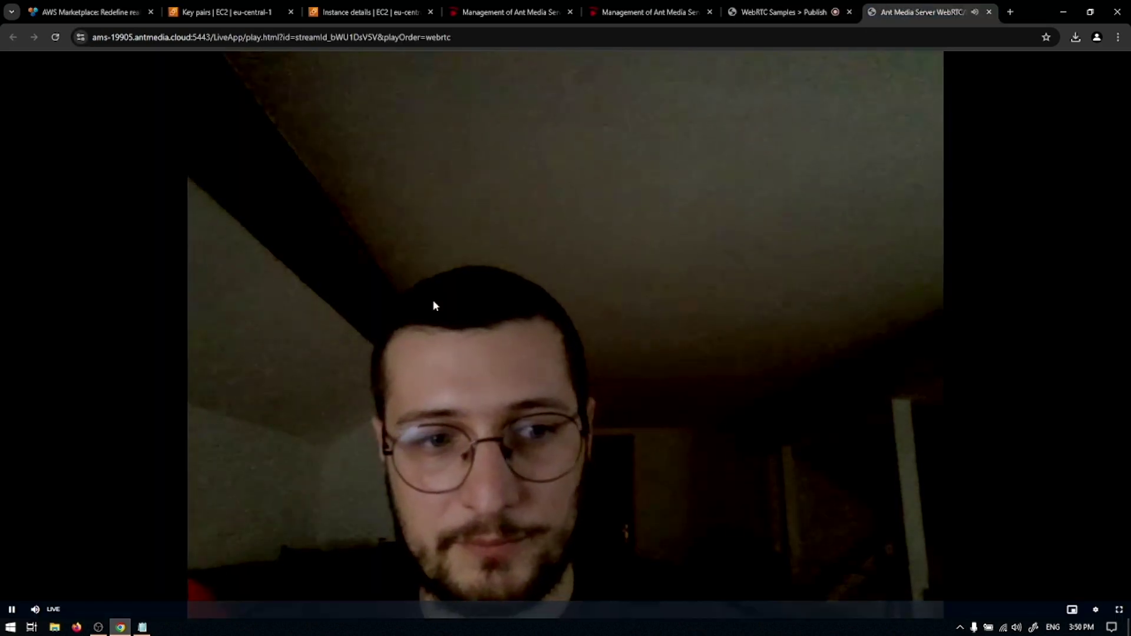
Step: Mute the WebRTC player's audio and close the player tab
click(35, 609)
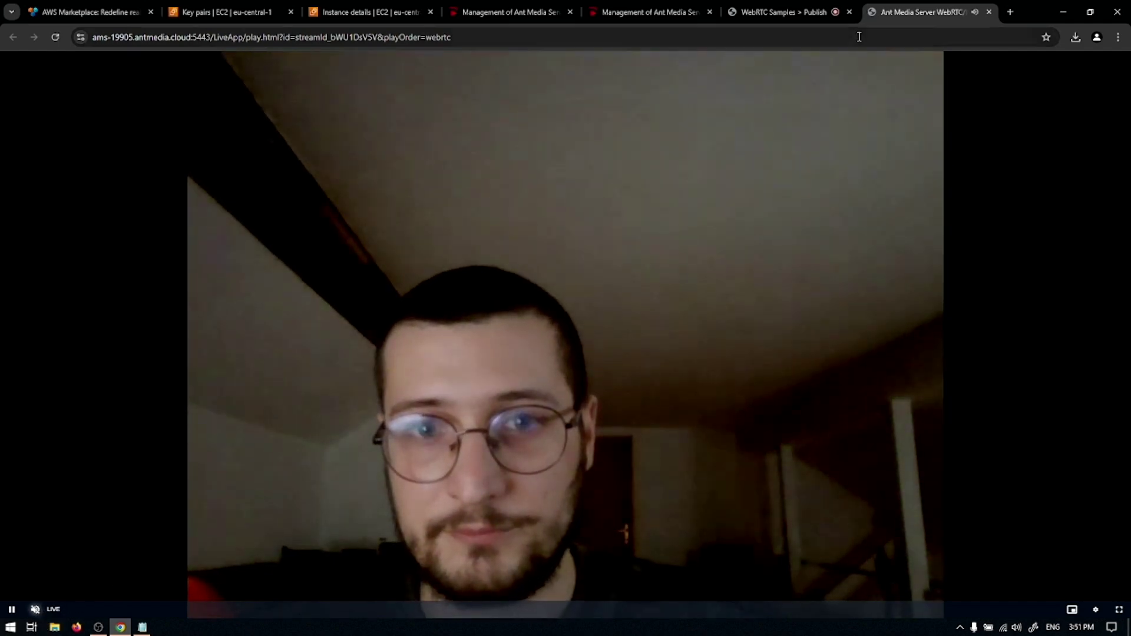
key(ctrl+w)
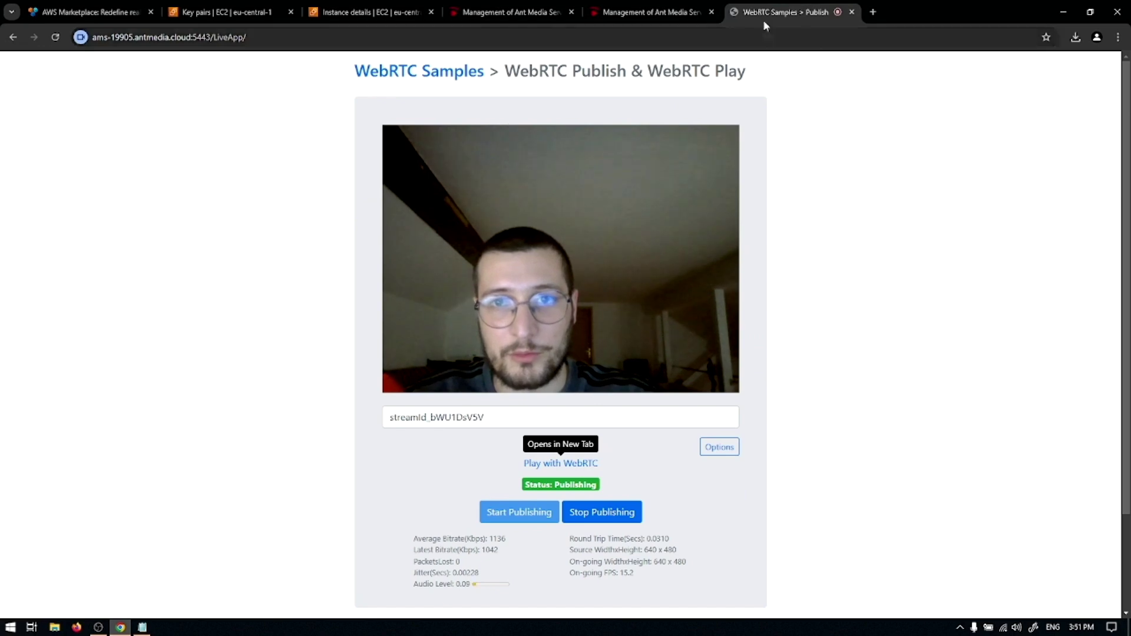